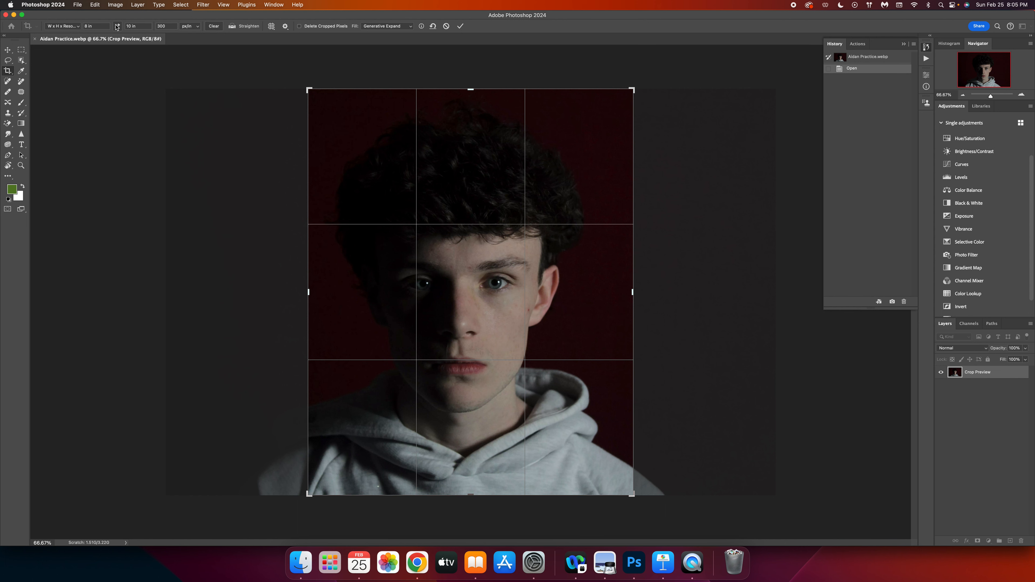
# Swap the crop dimensions to a landscape 10 × 8 in at 300 px/in and apply the crop to the portrait.
pyautogui.click(117, 27)
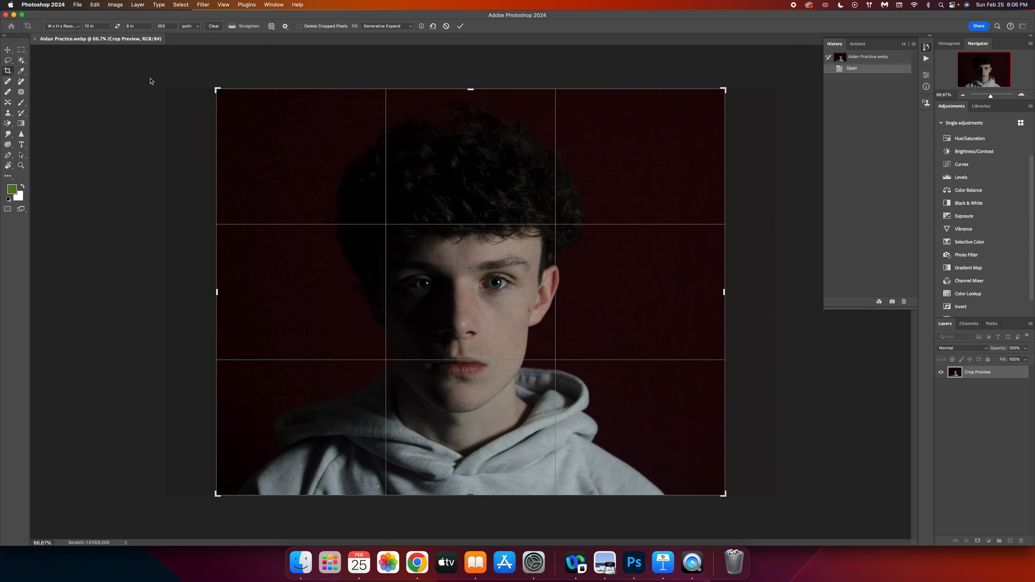
pyautogui.press('Return')
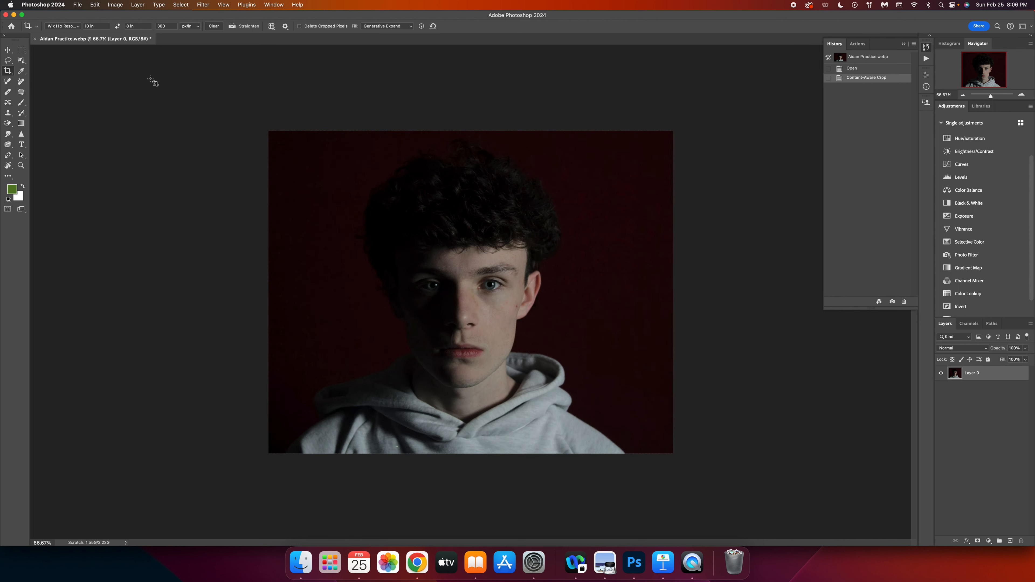
# Brighten the portrait with a Levels adjustment, setting the input white point to 189 and the midtones to 1.11.
pyautogui.click(117, 5)
pyautogui.moveTo(127, 31)
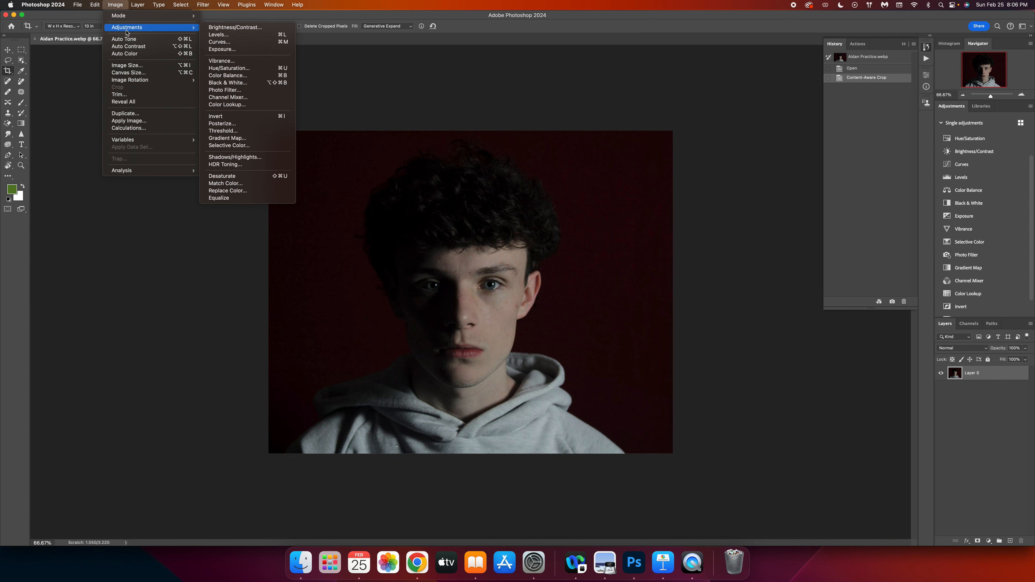
pyautogui.click(219, 36)
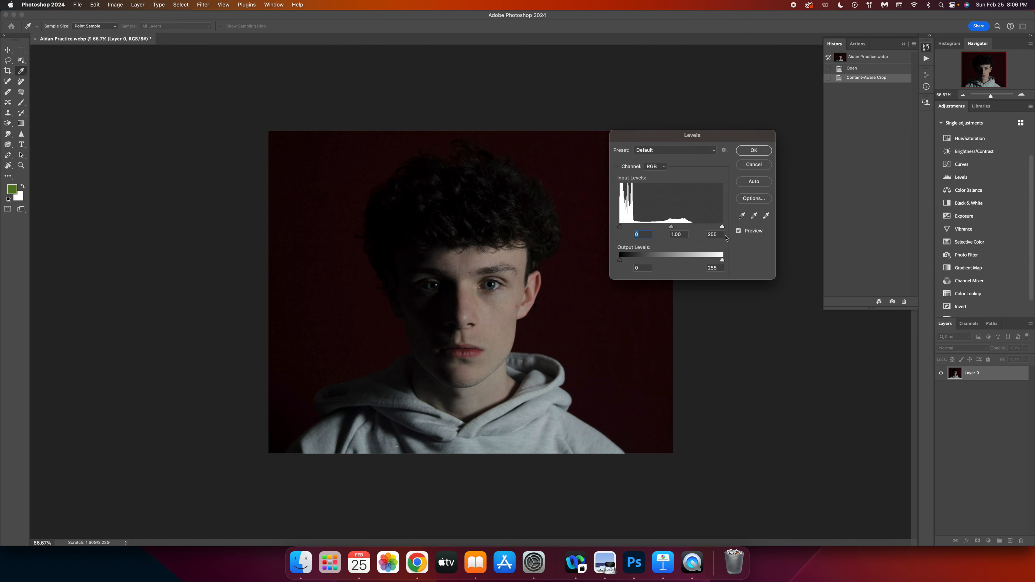
pyautogui.moveTo(721, 226); pyautogui.dragTo(696, 226)
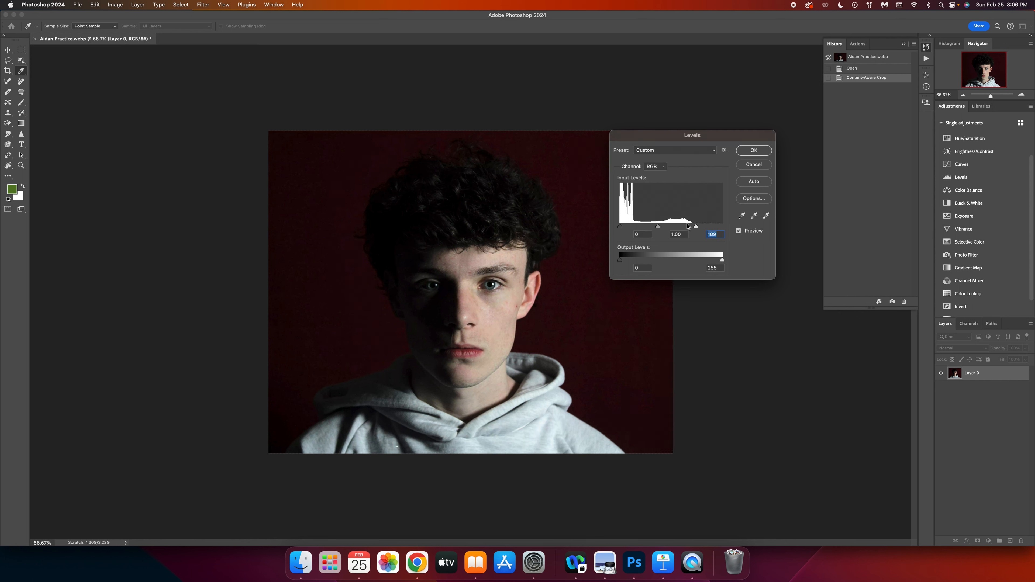
pyautogui.moveTo(657, 228); pyautogui.dragTo(656, 230)
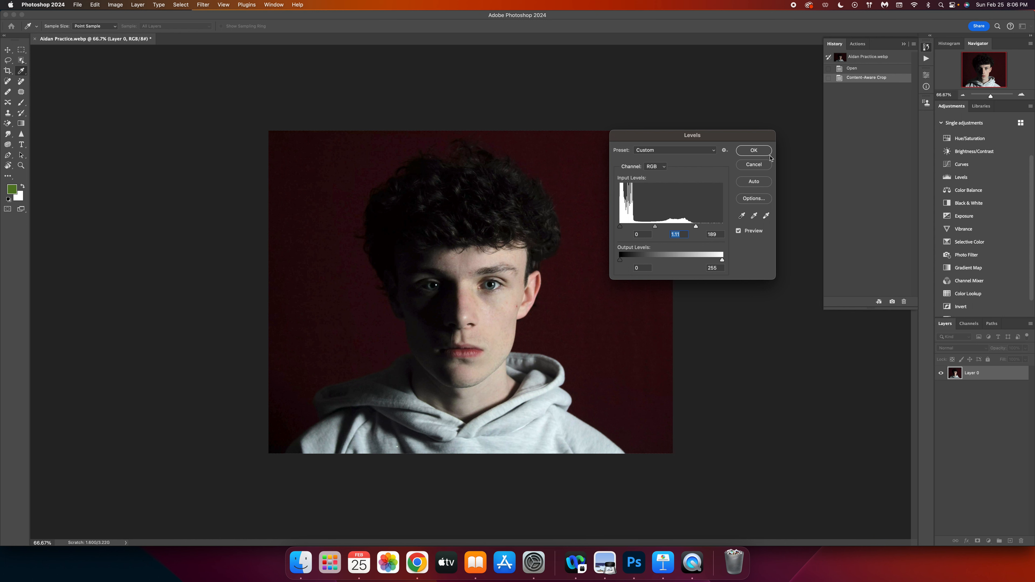
pyautogui.click(754, 150)
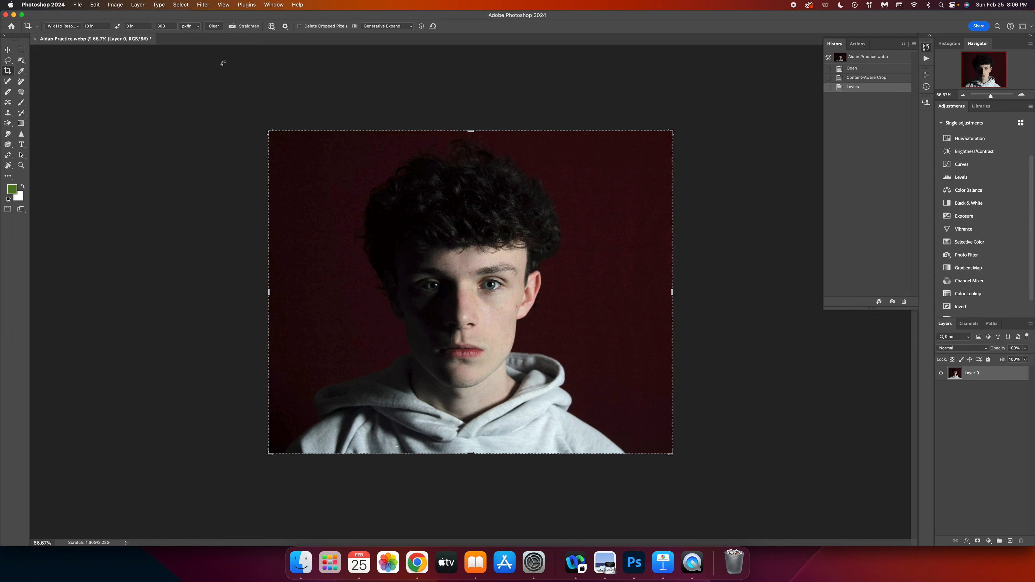
# Apply Auto Color to the portrait and compare it with the Levels state in the history.
pyautogui.click(116, 6)
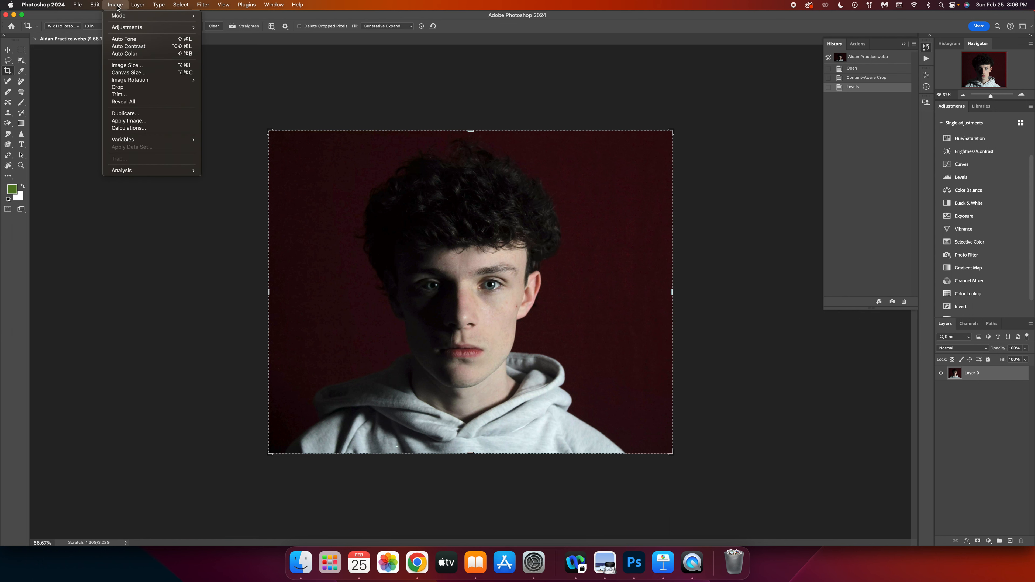
pyautogui.click(130, 56)
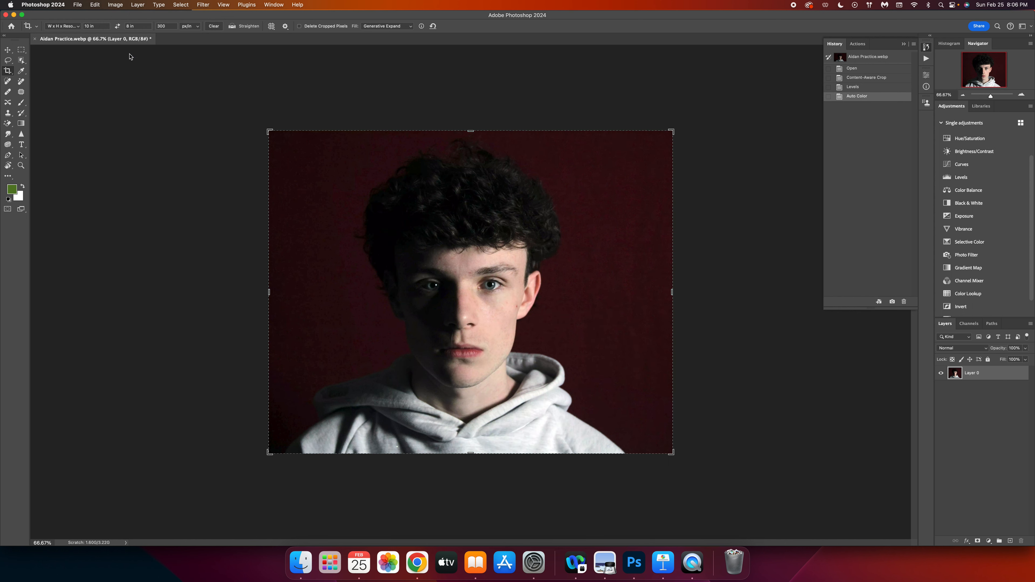
pyautogui.click(877, 89)
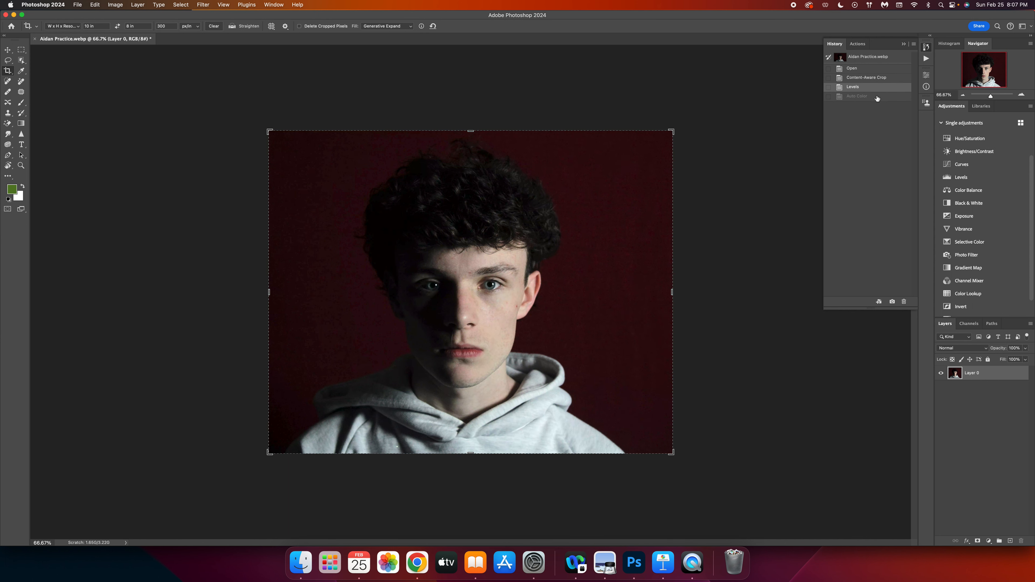
pyautogui.click(876, 96)
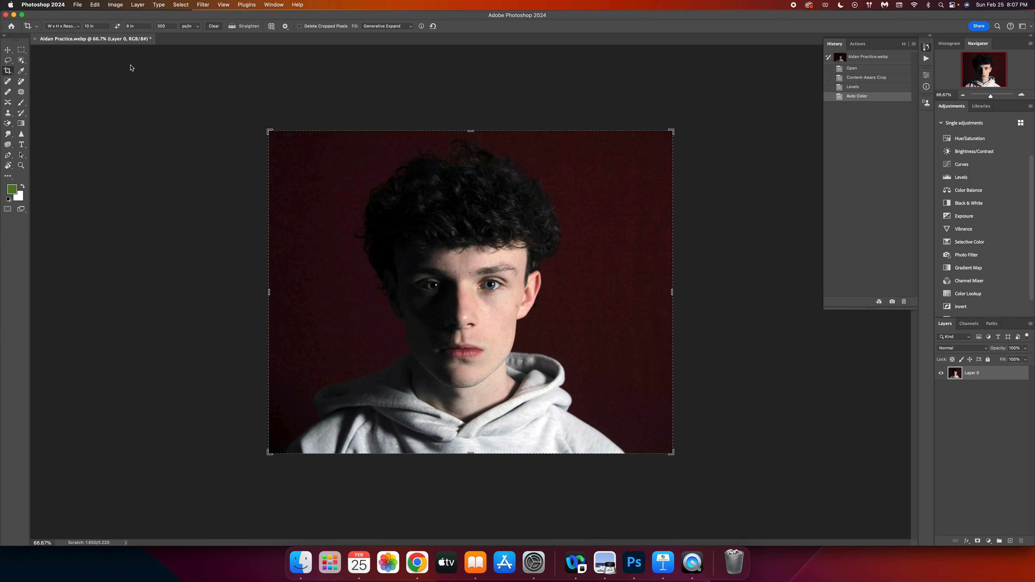
# Open the Photo Filter adjustment for the portrait and move its dialog clear of the image.
pyautogui.click(116, 5)
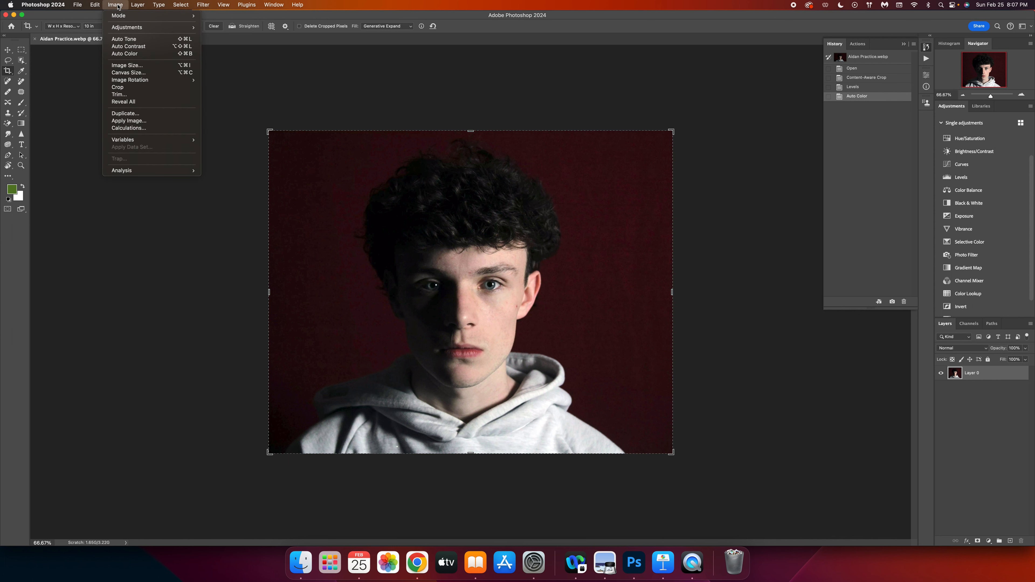
pyautogui.moveTo(131, 29)
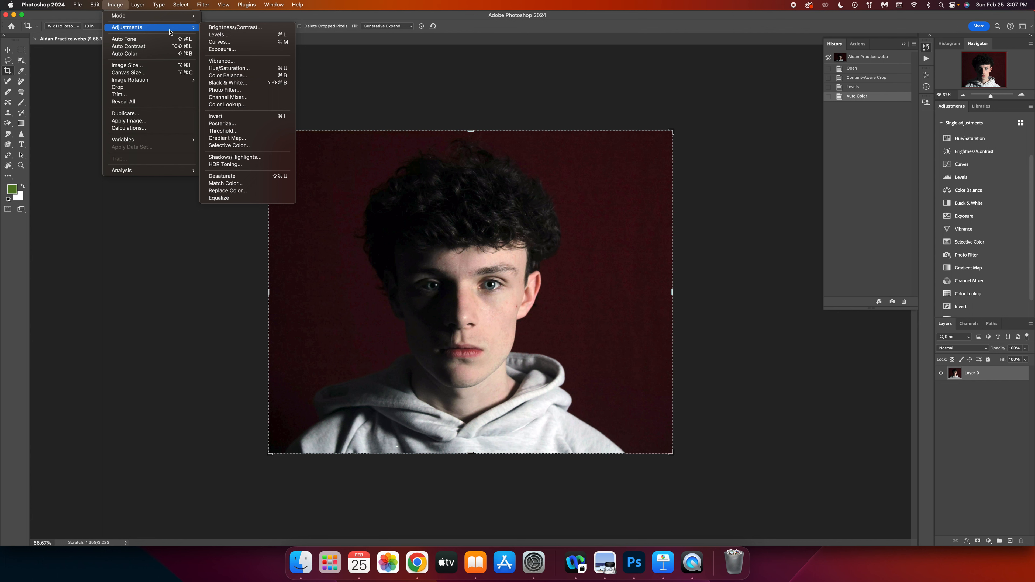
pyautogui.click(240, 90)
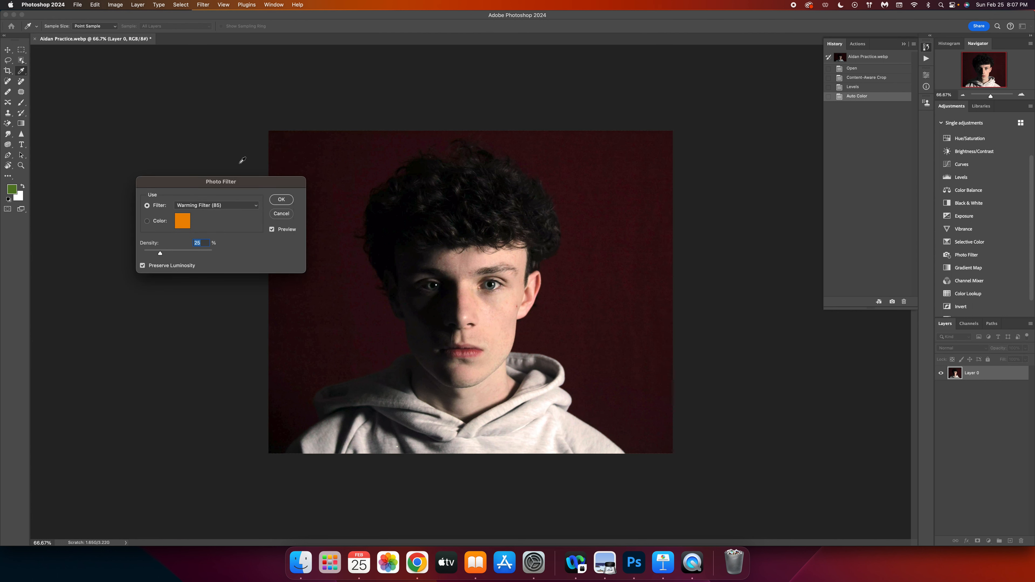
pyautogui.moveTo(247, 188); pyautogui.dragTo(220, 91)
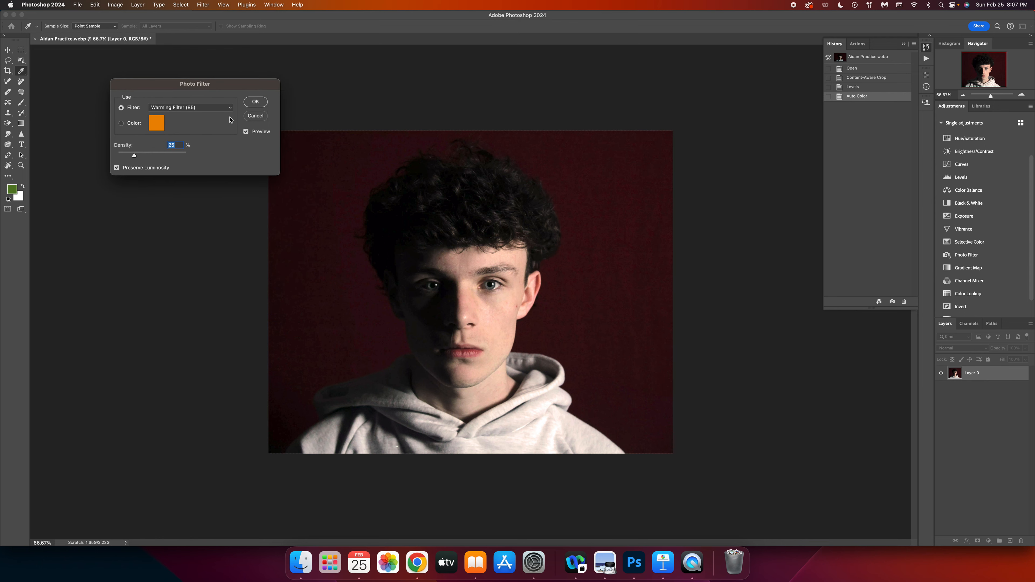
# Try the Warming Filter (LBA) on the portrait with its density lowered to 21%.
pyautogui.click(230, 109)
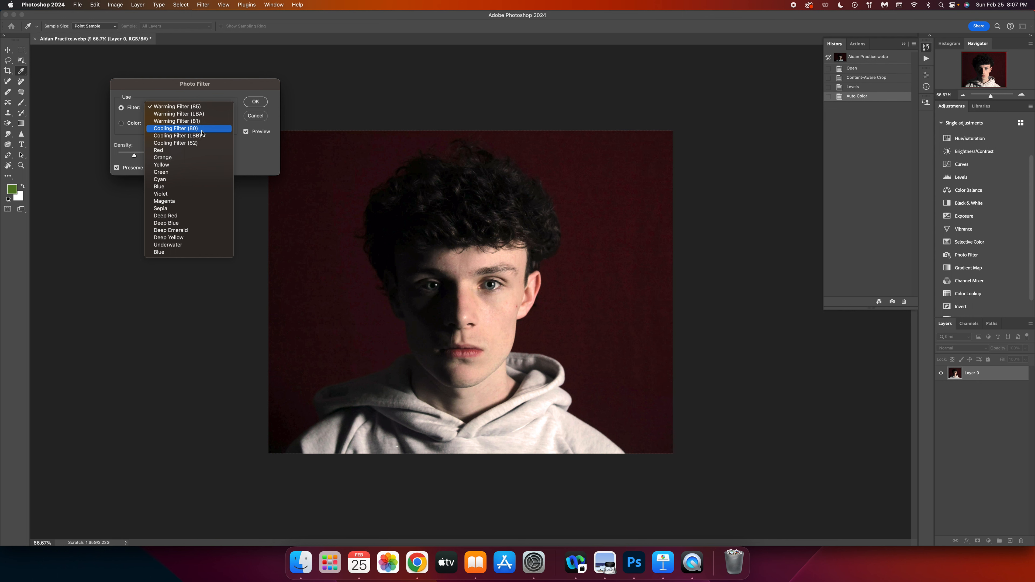
pyautogui.click(197, 114)
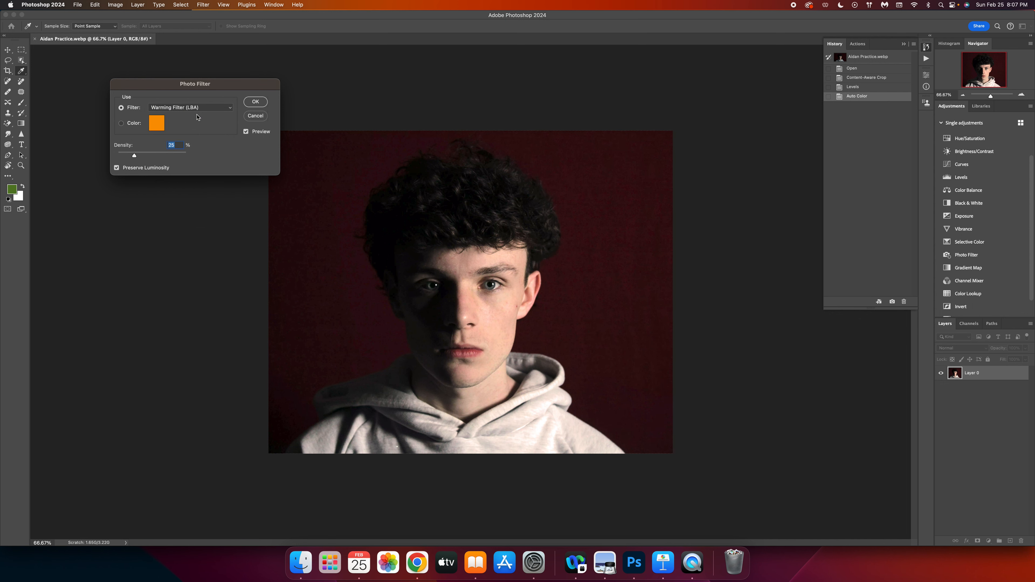
pyautogui.click(134, 156)
pyautogui.moveTo(135, 155)
pyautogui.mouseDown()
pyautogui.moveTo(152, 158)
pyautogui.moveTo(132, 157)
pyautogui.mouseUp()
# Choose Cooling Filter (80) for the photo filter, reduce its density well below 21% and apply it.
pyautogui.click(225, 110)
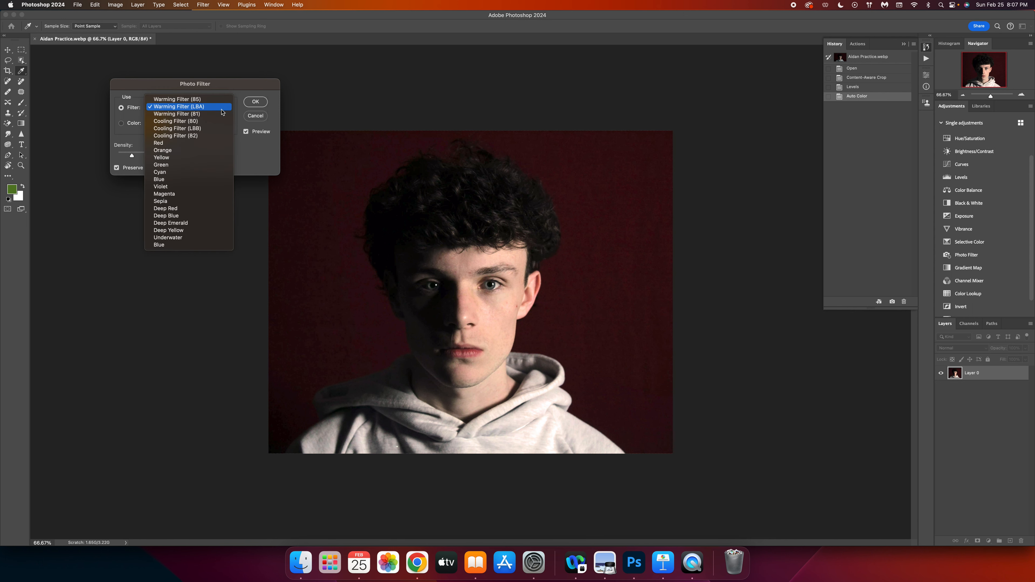
pyautogui.click(210, 121)
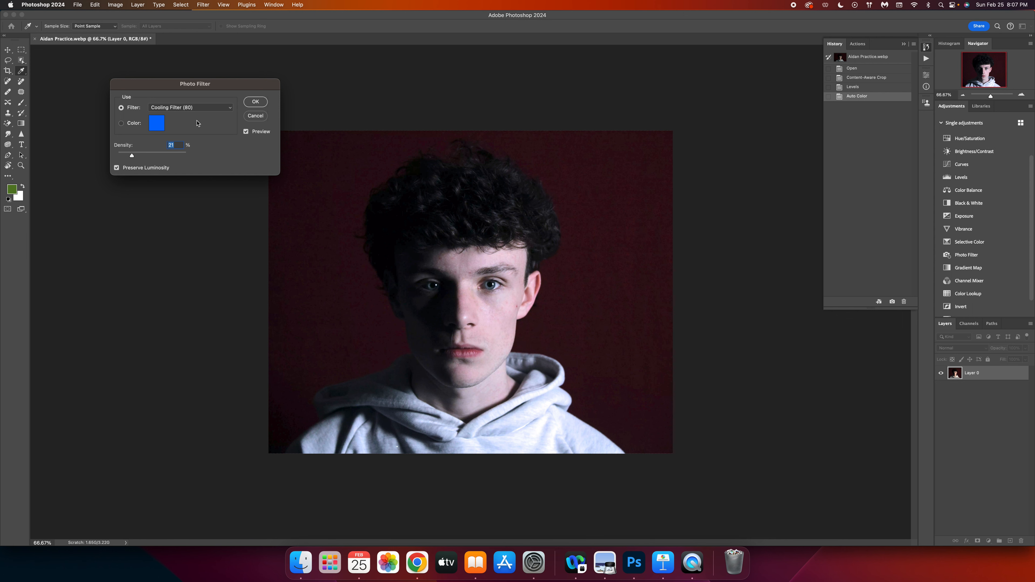
pyautogui.moveTo(132, 156); pyautogui.dragTo(123, 158)
pyautogui.moveTo(123, 158); pyautogui.dragTo(123, 157)
pyautogui.click(256, 102)
pyautogui.press('c')
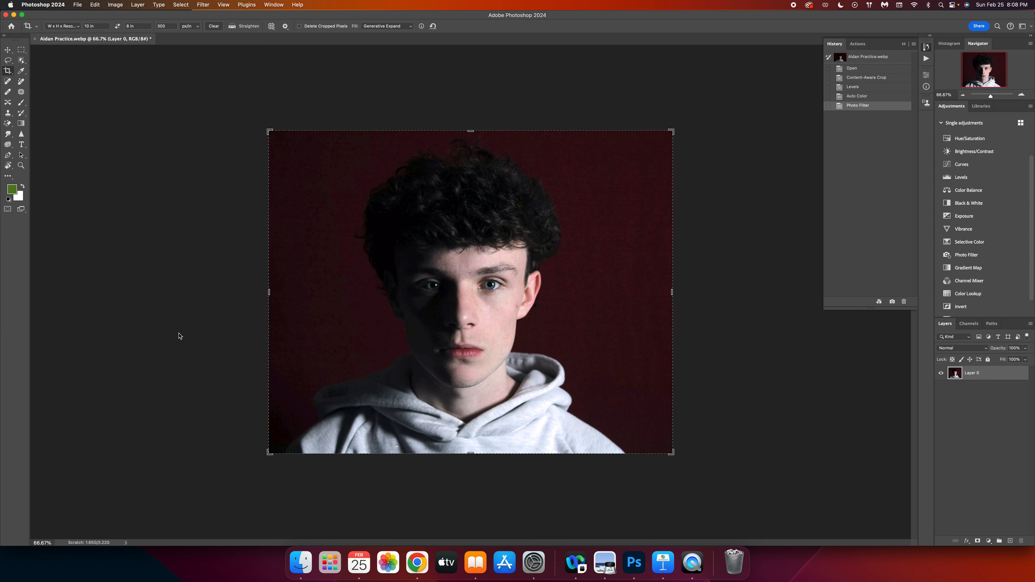
# Activate the Dodge tool for the Highlights range and set its exposure to 35%.
pyautogui.click(7, 145)
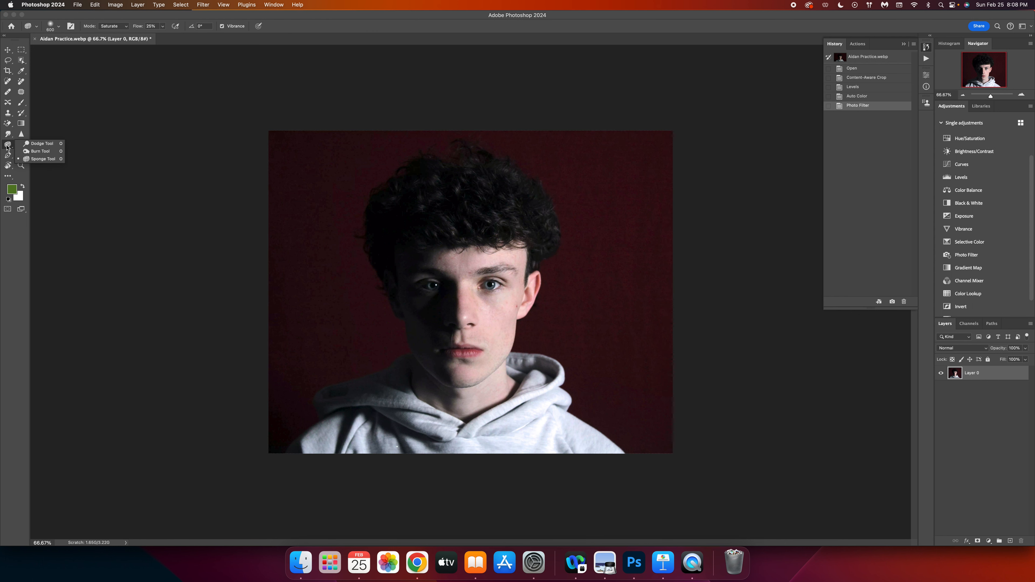
pyautogui.click(43, 145)
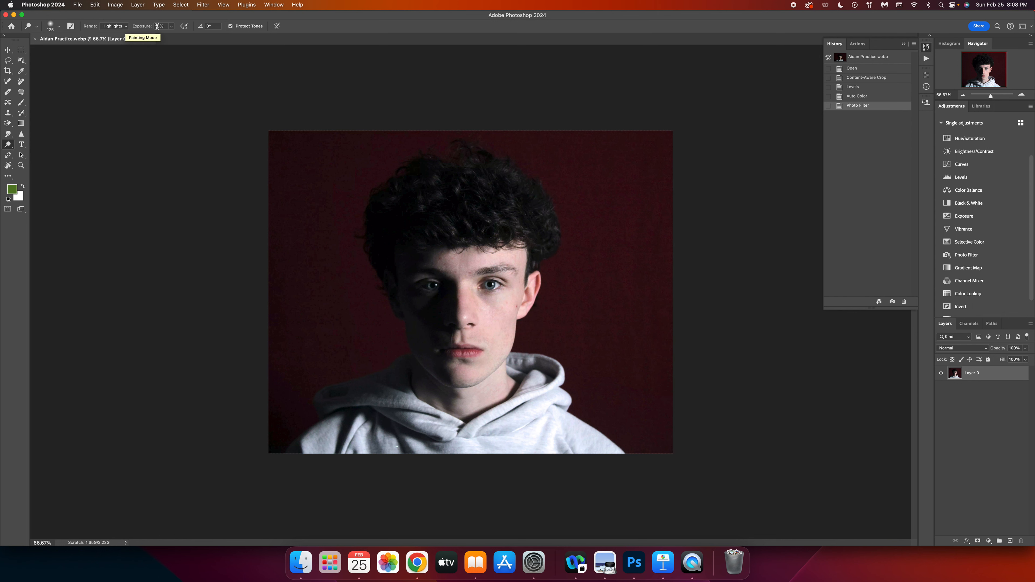
pyautogui.click(171, 26)
pyautogui.moveTo(171, 36); pyautogui.dragTo(174, 38)
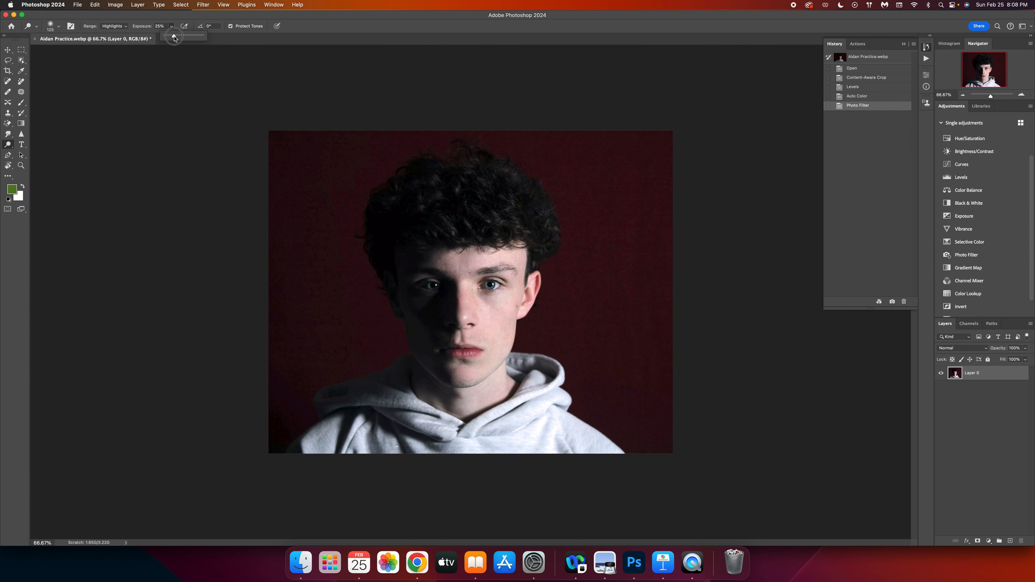
pyautogui.moveTo(174, 38); pyautogui.dragTo(178, 38)
# Lighten the highlights in the curls at the right and upper middle of the hair with Dodge strokes.
pyautogui.click(991, 95)
pyautogui.moveTo(991, 98); pyautogui.dragTo(994, 99)
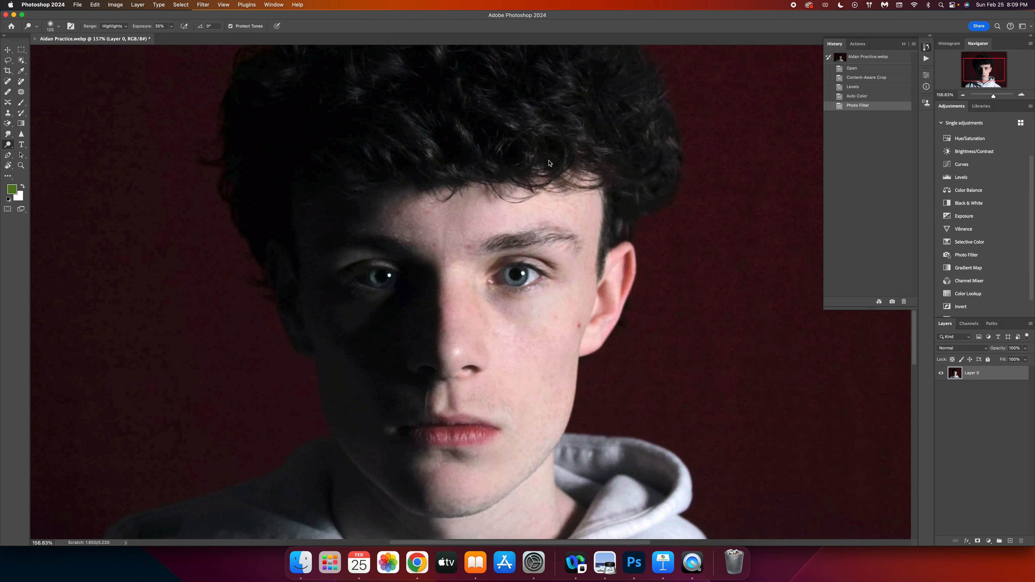
pyautogui.scroll(5, 547, 157)
pyautogui.scroll(3, 427, 190)
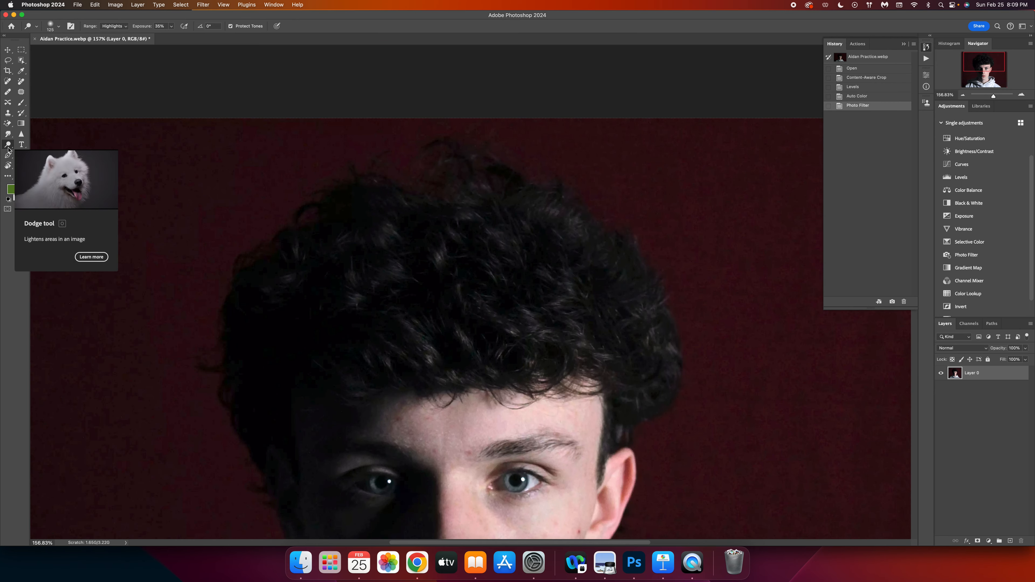
pyautogui.moveTo(536, 318); pyautogui.dragTo(532, 335)
pyautogui.moveTo(551, 301)
pyautogui.mouseDown()
pyautogui.moveTo(577, 300)
pyautogui.moveTo(562, 277)
pyautogui.mouseUp()
pyautogui.moveTo(550, 212); pyautogui.dragTo(542, 210)
pyautogui.moveTo(482, 253); pyautogui.dragTo(440, 255)
# Enlarge the Dodge brush to 200, lighten highlights across the rest of the curly hair and compare with the undodged history state.
pyautogui.press(']')
pyautogui.press(']')
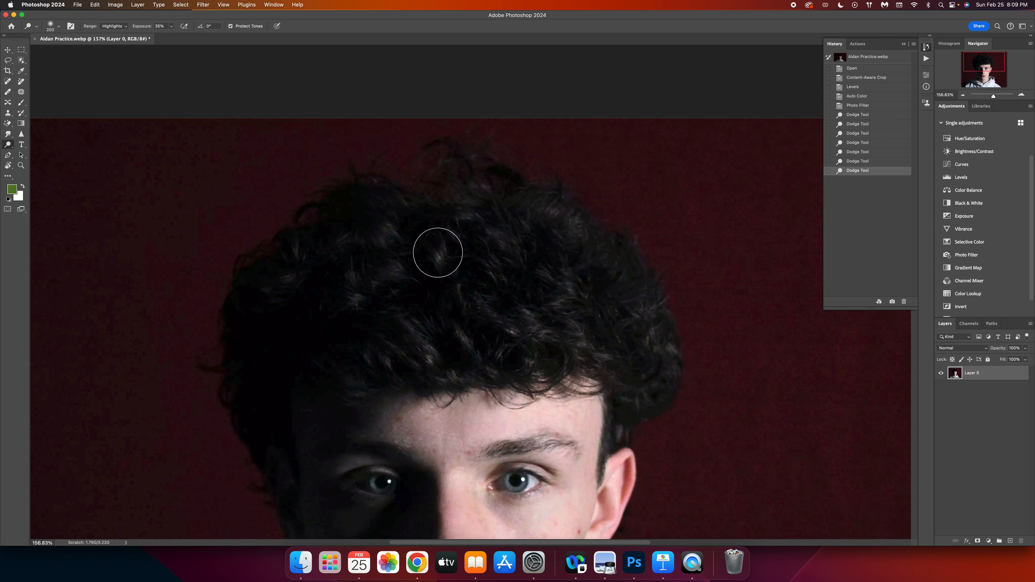
pyautogui.press(']')
pyautogui.moveTo(388, 268)
pyautogui.mouseDown()
pyautogui.moveTo(400, 277)
pyautogui.moveTo(383, 237)
pyautogui.mouseUp()
pyautogui.moveTo(383, 238); pyautogui.dragTo(378, 254)
pyautogui.moveTo(361, 305); pyautogui.dragTo(371, 312)
pyautogui.moveTo(415, 344); pyautogui.dragTo(471, 342)
pyautogui.moveTo(533, 327); pyautogui.dragTo(540, 329)
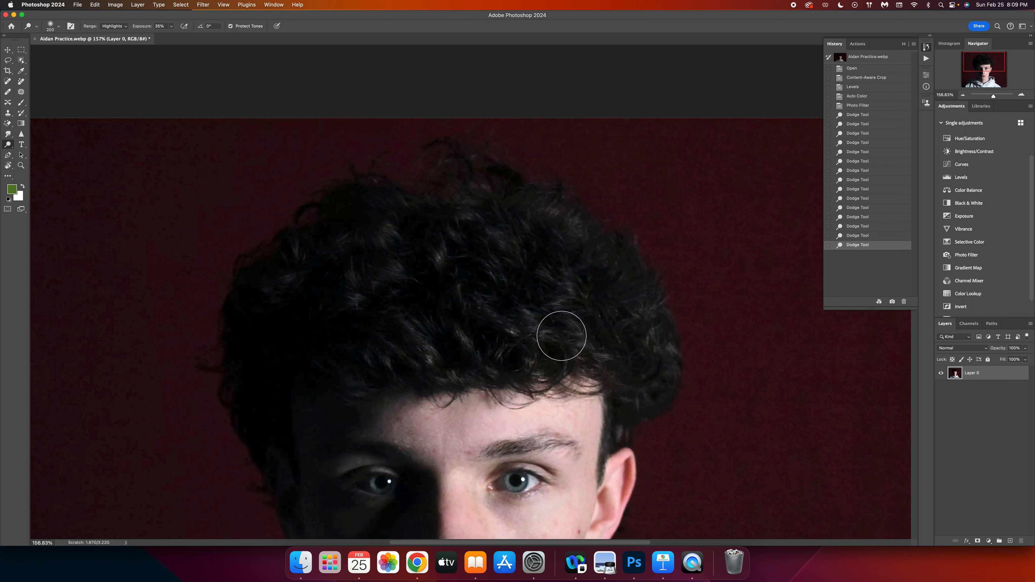
pyautogui.moveTo(596, 314)
pyautogui.mouseDown()
pyautogui.moveTo(674, 337)
pyautogui.moveTo(630, 326)
pyautogui.moveTo(625, 297)
pyautogui.mouseUp()
pyautogui.moveTo(554, 229); pyautogui.dragTo(562, 233)
pyautogui.moveTo(298, 298)
pyautogui.mouseDown()
pyautogui.moveTo(295, 263)
pyautogui.moveTo(297, 272)
pyautogui.mouseUp()
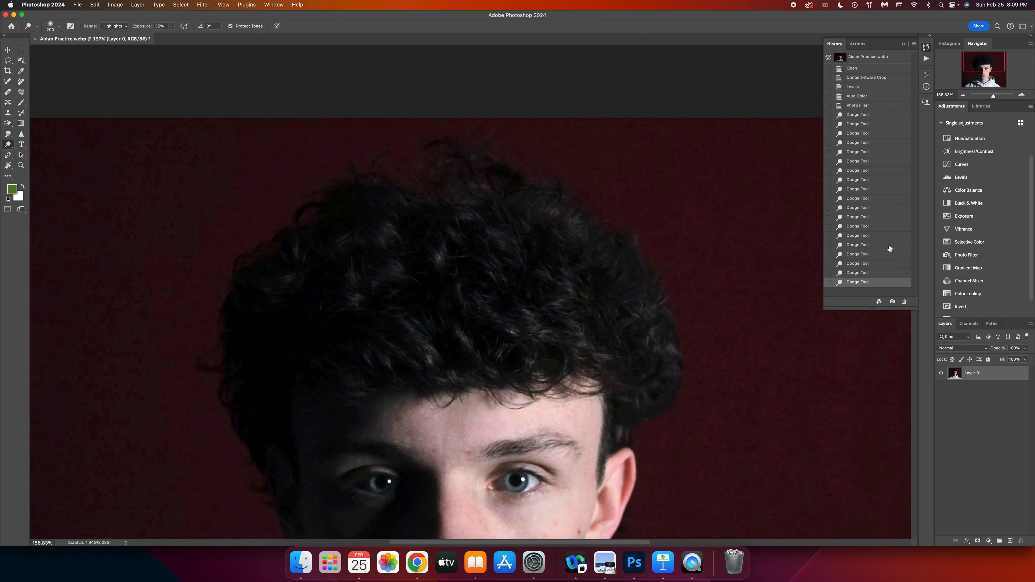
pyautogui.click(872, 106)
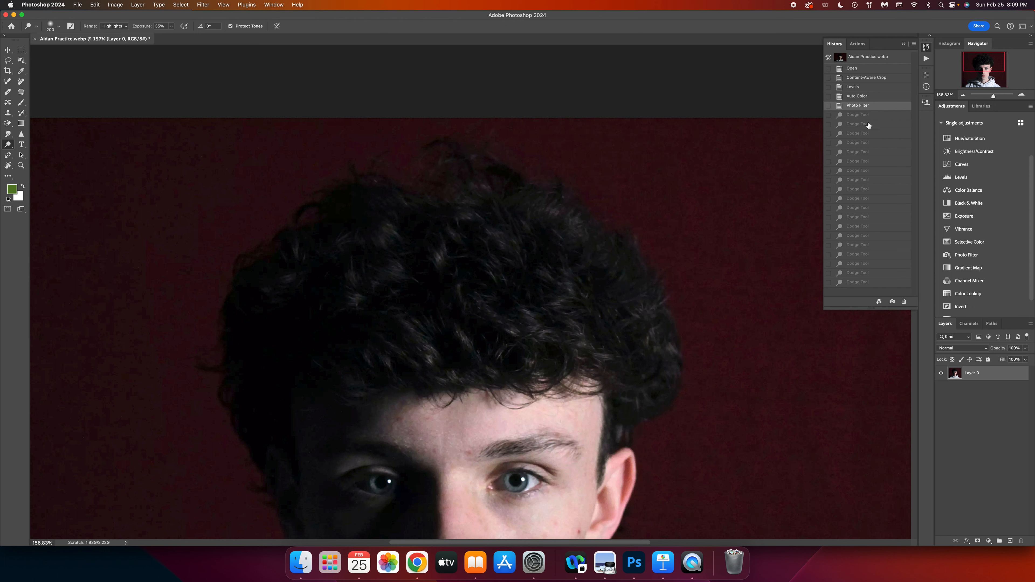
pyautogui.click(863, 282)
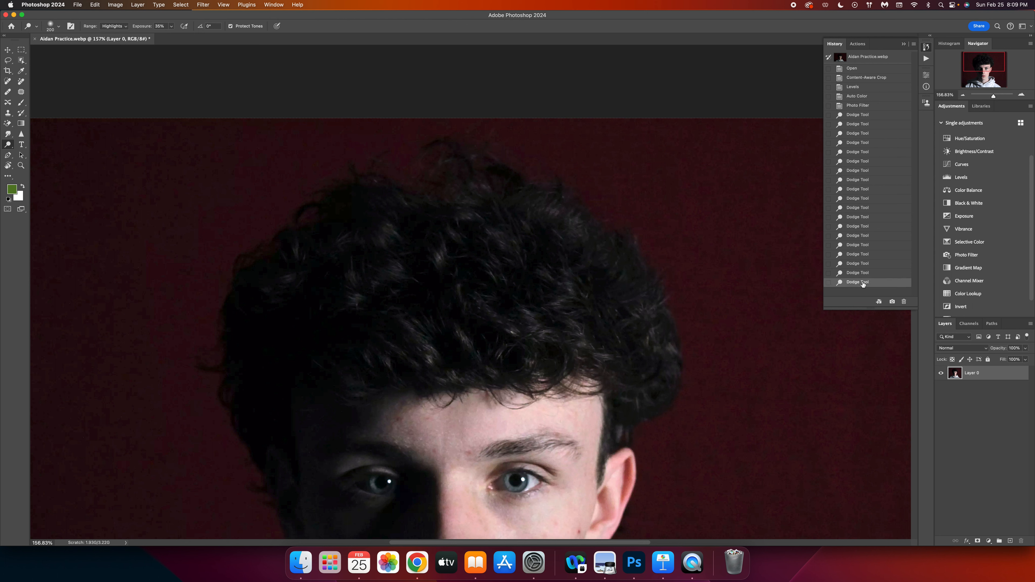
# Set the Dodge exposure to 51%, lighten the curls across the hair again and compare with earlier history states.
pyautogui.click(171, 26)
pyautogui.moveTo(440, 250)
pyautogui.mouseDown()
pyautogui.moveTo(472, 232)
pyautogui.moveTo(481, 243)
pyautogui.mouseUp()
pyautogui.moveTo(492, 249); pyautogui.dragTo(504, 261)
pyautogui.moveTo(546, 214); pyautogui.dragTo(556, 230)
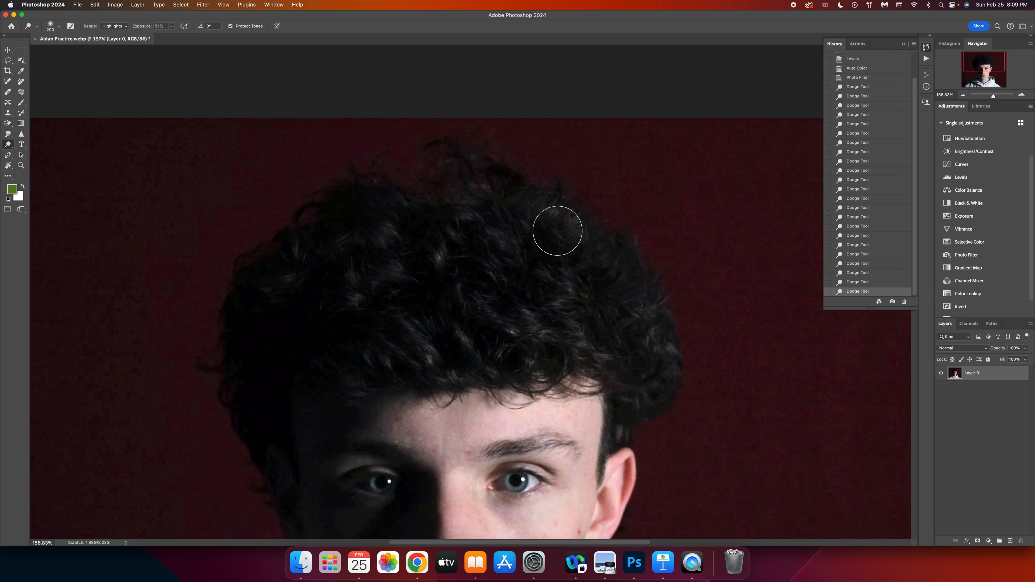
pyautogui.moveTo(561, 285)
pyautogui.mouseDown()
pyautogui.moveTo(566, 326)
pyautogui.moveTo(533, 326)
pyautogui.mouseUp()
pyautogui.moveTo(457, 342); pyautogui.dragTo(428, 345)
pyautogui.moveTo(357, 291); pyautogui.dragTo(356, 285)
pyautogui.moveTo(375, 272); pyautogui.dragTo(387, 272)
pyautogui.moveTo(387, 233); pyautogui.dragTo(385, 232)
pyautogui.moveTo(288, 275)
pyautogui.mouseDown()
pyautogui.moveTo(278, 281)
pyautogui.moveTo(296, 280)
pyautogui.mouseUp()
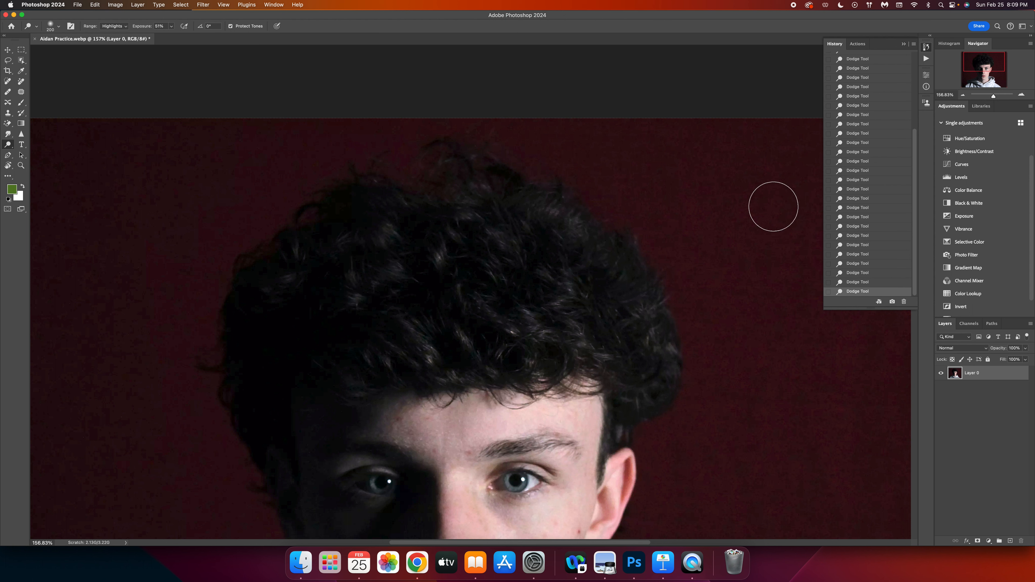
pyautogui.click(859, 189)
pyautogui.scroll(5, 863, 189)
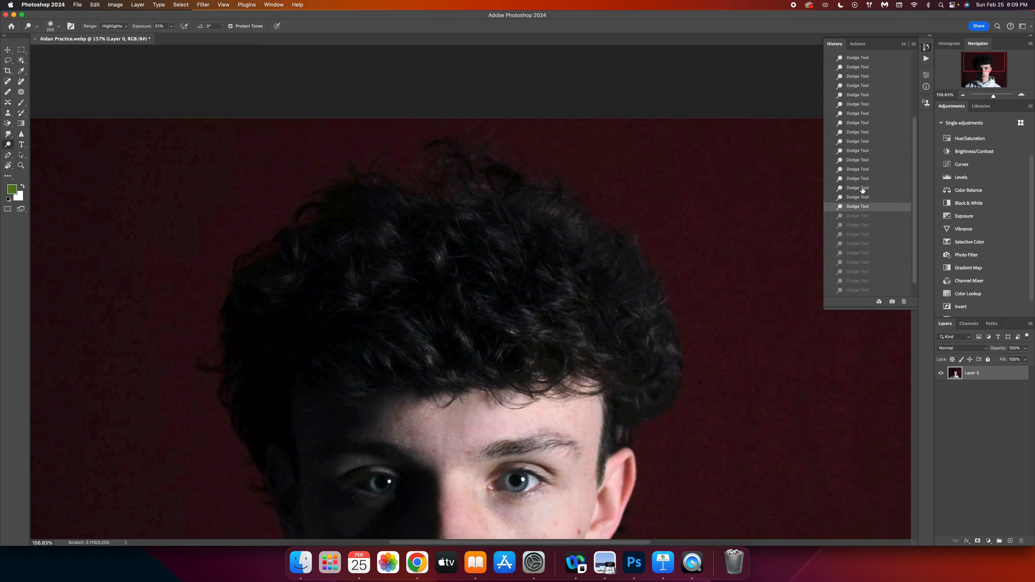
pyautogui.click(866, 106)
pyautogui.scroll(-5, 868, 204)
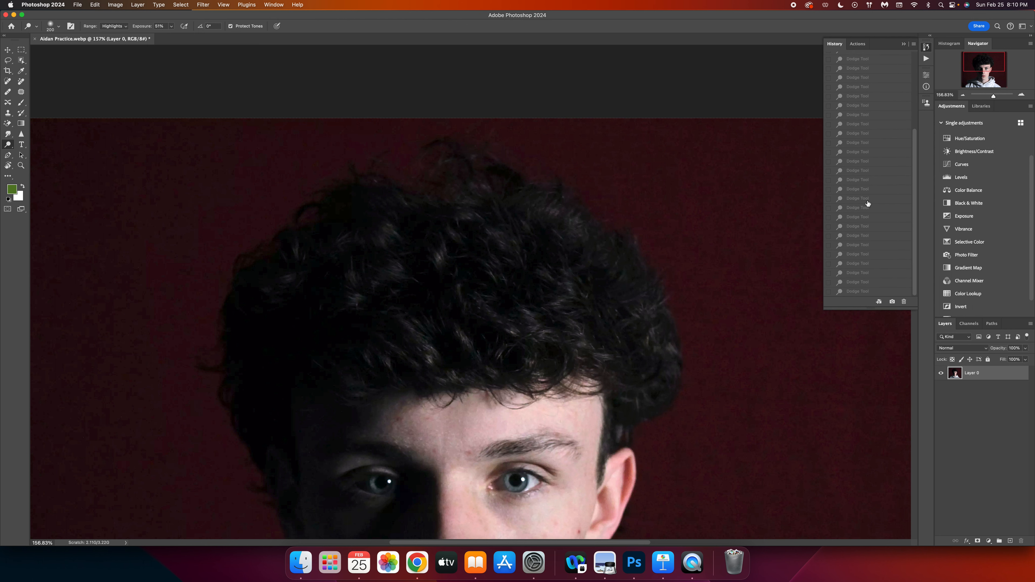
pyautogui.click(855, 291)
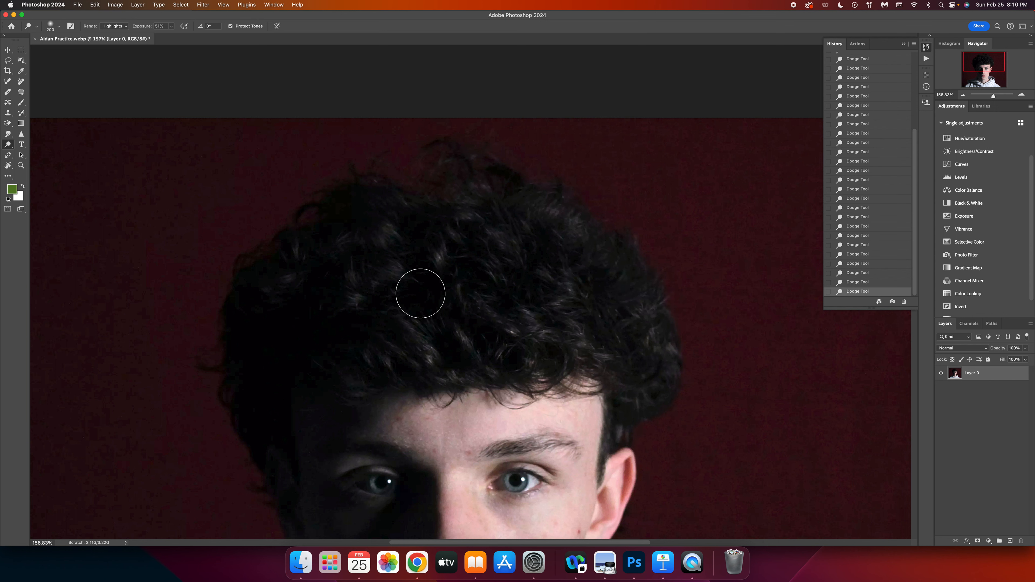
# Shrink the Dodge brush to about iris size, set its exposure to 39% and lighten the irises of both eyes.
pyautogui.scroll(-8, 420, 293)
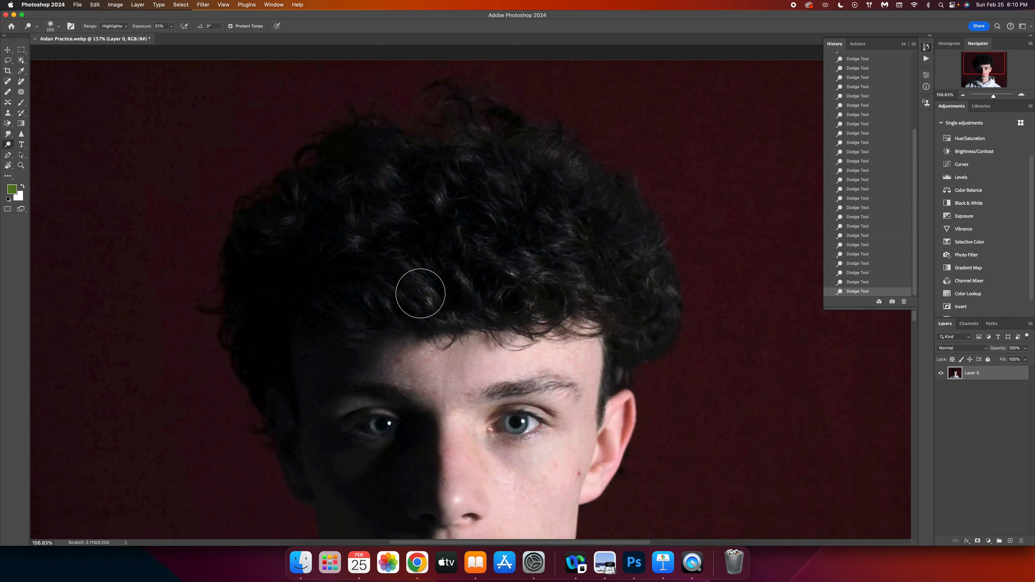
pyautogui.scroll(-6, 420, 293)
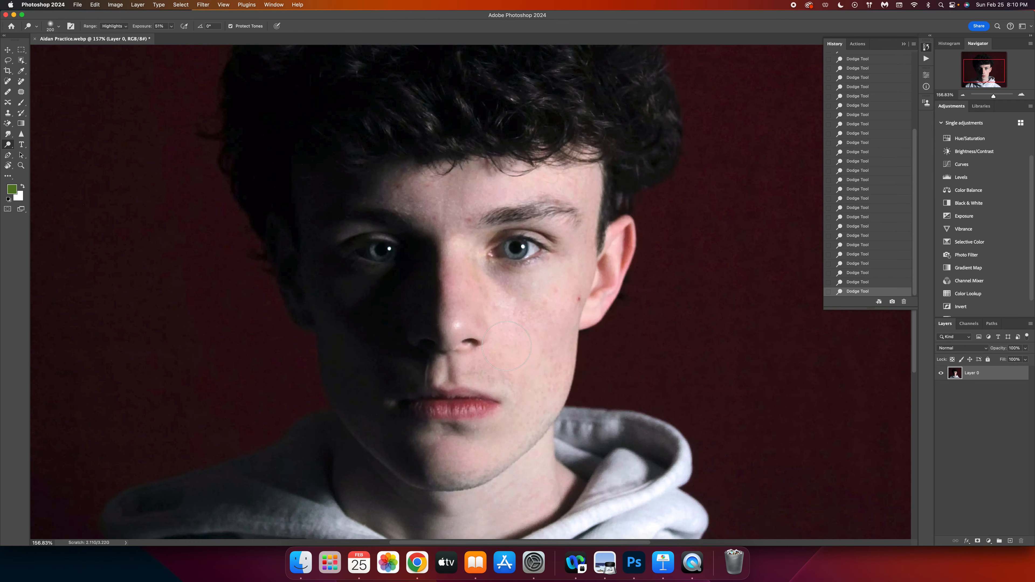
pyautogui.scroll(-4, 507, 342)
pyautogui.press('[')
pyautogui.press('[')
pyautogui.press('[')
pyautogui.press('[')
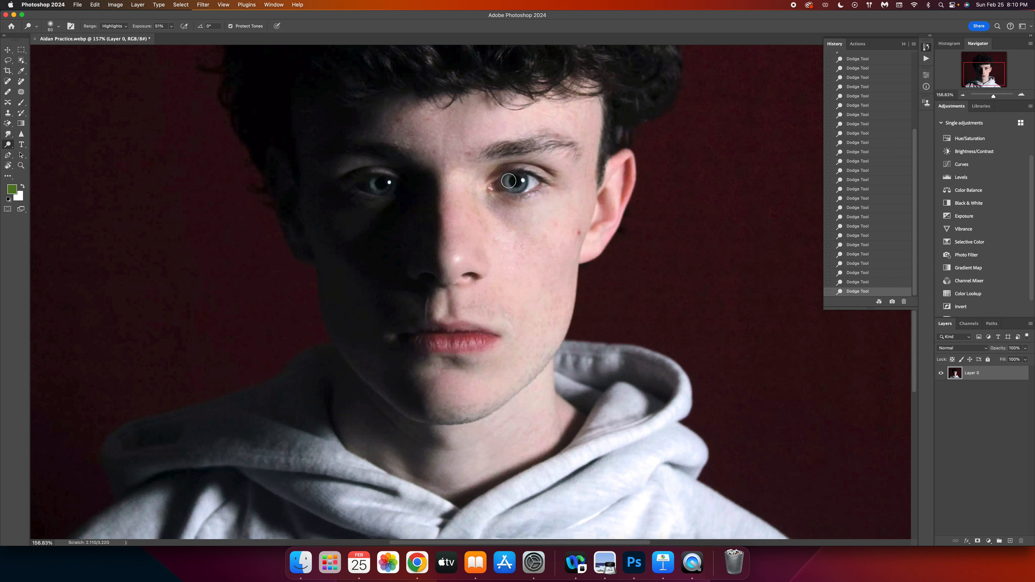
pyautogui.click(171, 26)
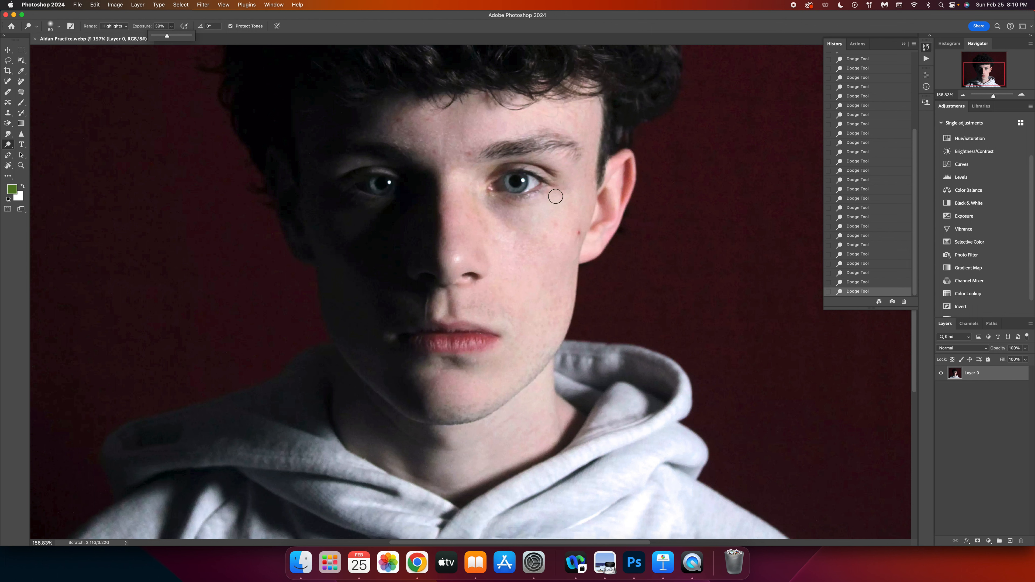
pyautogui.moveTo(511, 179); pyautogui.dragTo(510, 181)
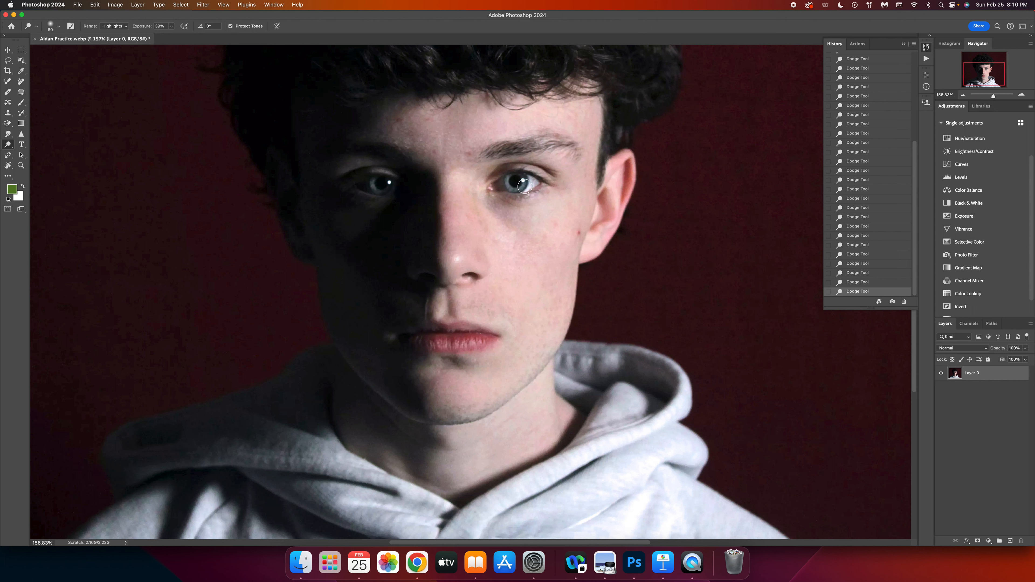
pyautogui.click(373, 186)
# Enlarge the Dodge brush, discard a first stroke under the brighter eye, lighten that skin again at 17% exposure and reduce the brush.
pyautogui.press(']')
pyautogui.press(']')
pyautogui.click(501, 209)
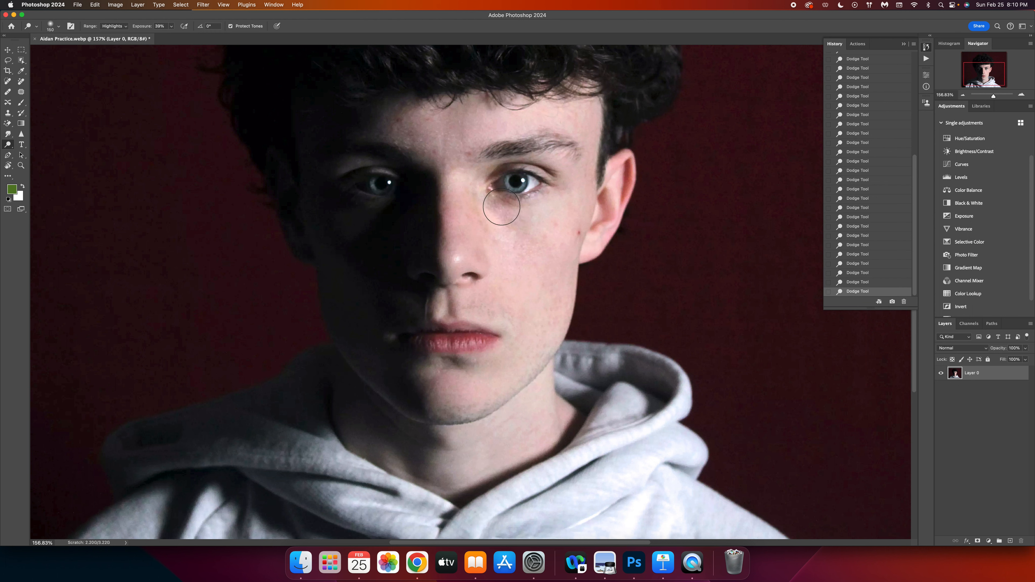
pyautogui.click(865, 284)
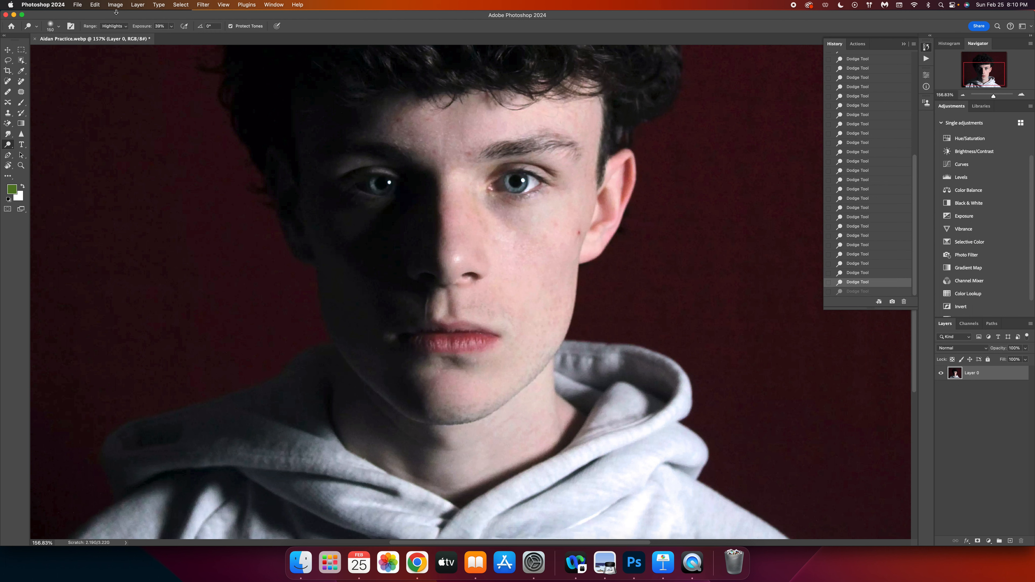
pyautogui.click(171, 27)
pyautogui.click(491, 204)
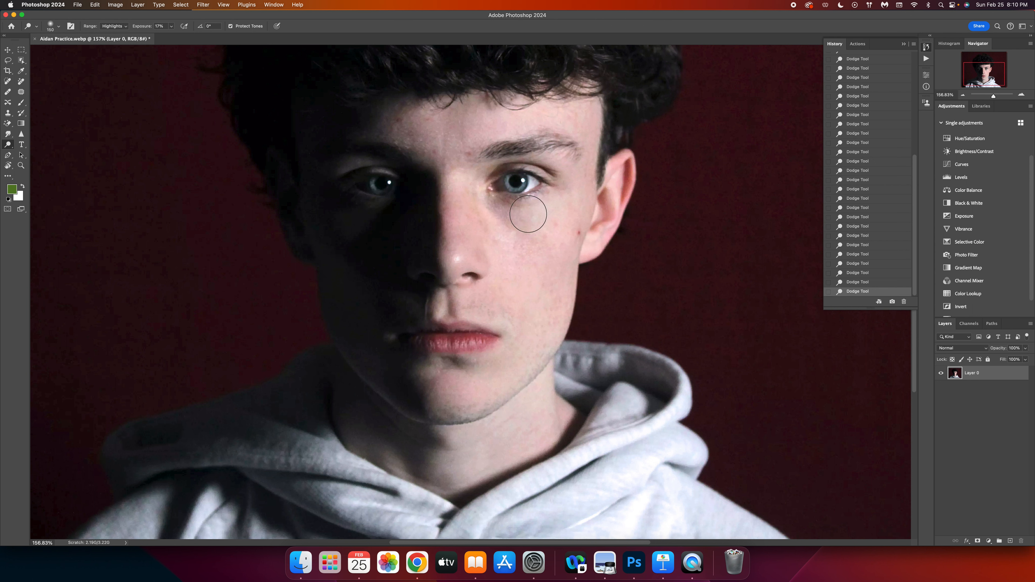
pyautogui.press('[')
pyautogui.press('[')
# Activate the Burn tool with a 26% exposure and reduce its brush size to 250.
pyautogui.rightClick(8, 147)
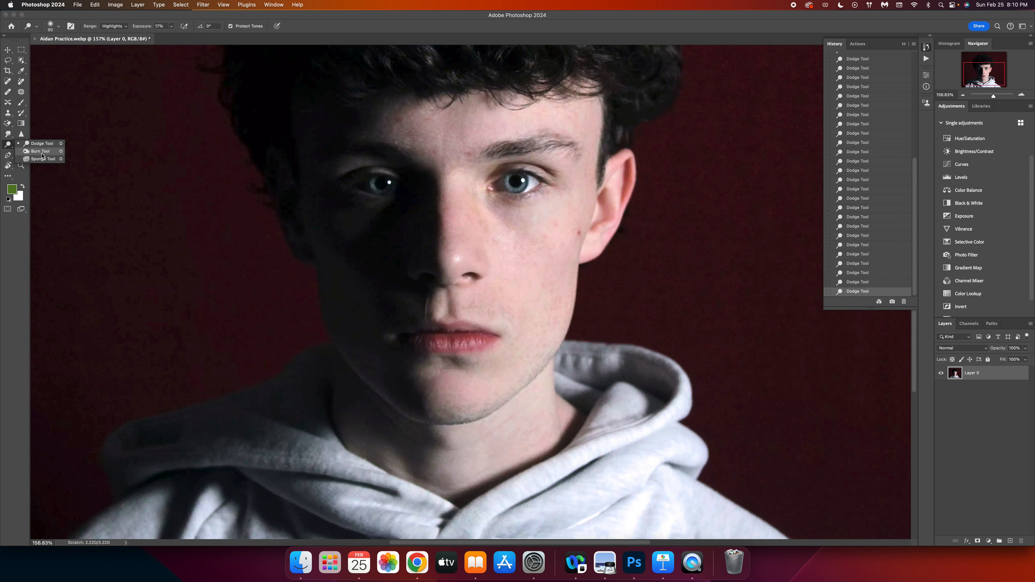
pyautogui.click(42, 154)
pyautogui.click(175, 26)
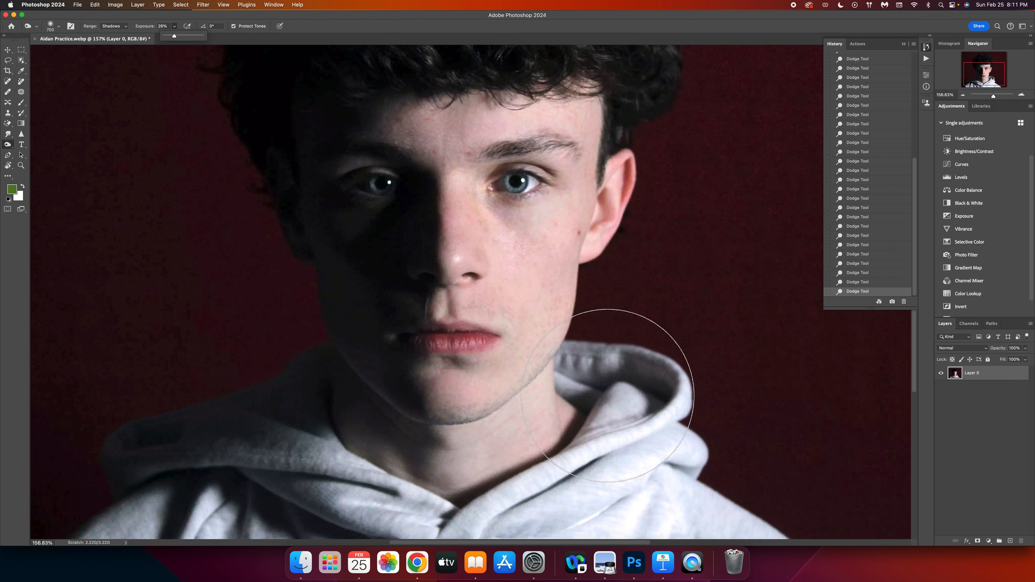
pyautogui.scroll(-5, 611, 391)
pyautogui.scroll(-6, 607, 395)
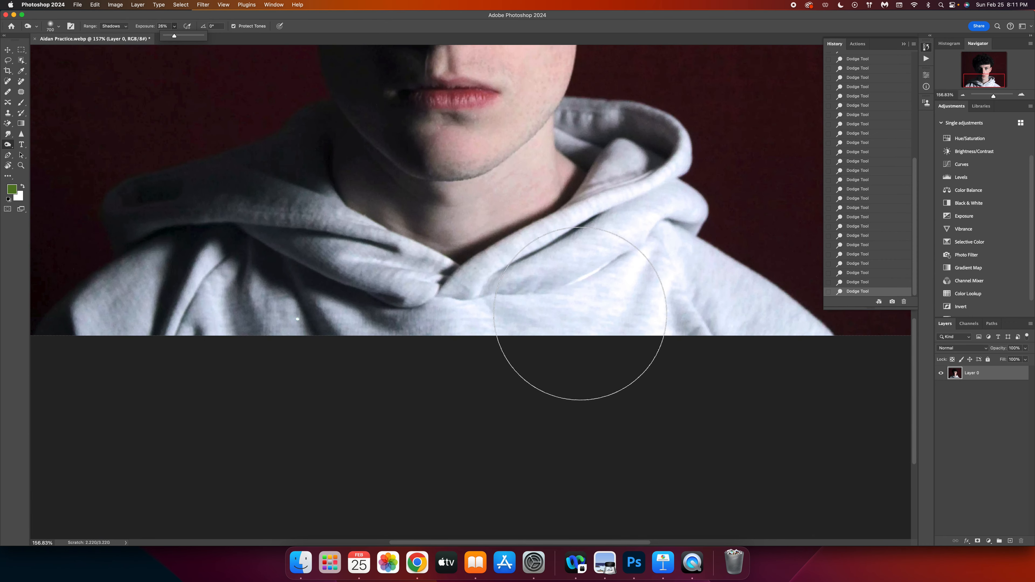
pyautogui.scroll(-2, 611, 199)
pyautogui.scroll(1, 612, 213)
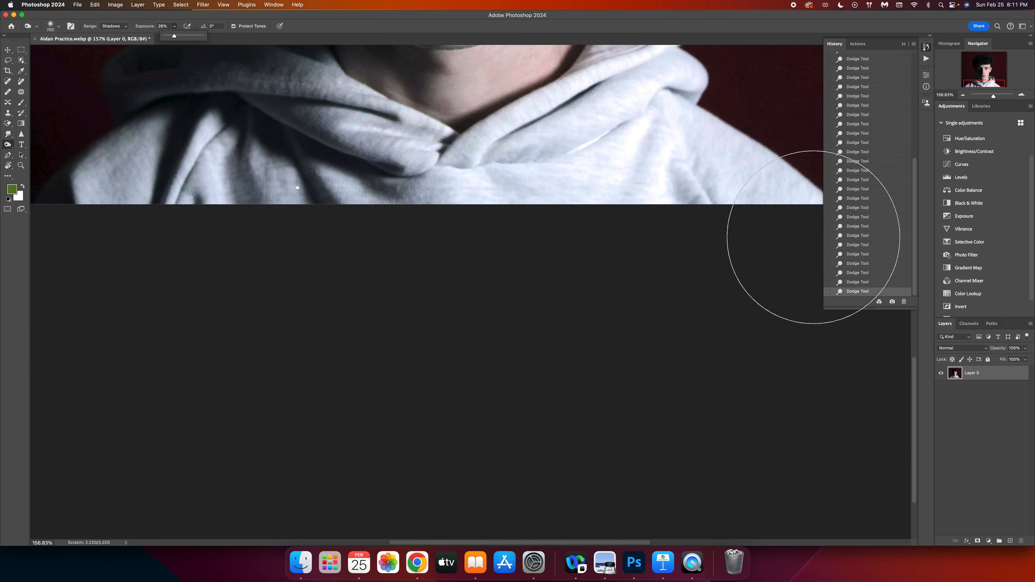
pyautogui.scroll(2, 674, 158)
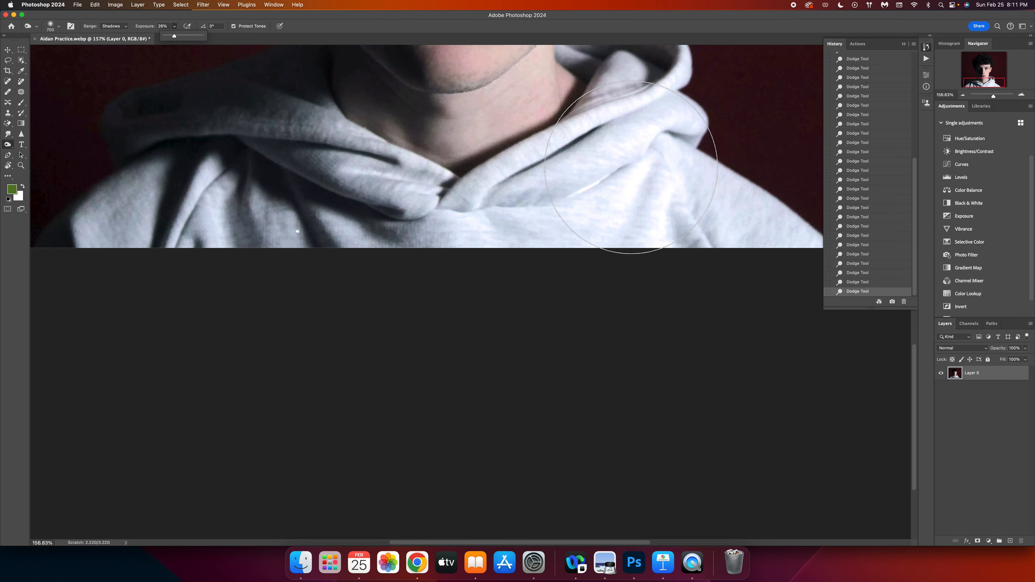
pyautogui.scroll(7, 643, 171)
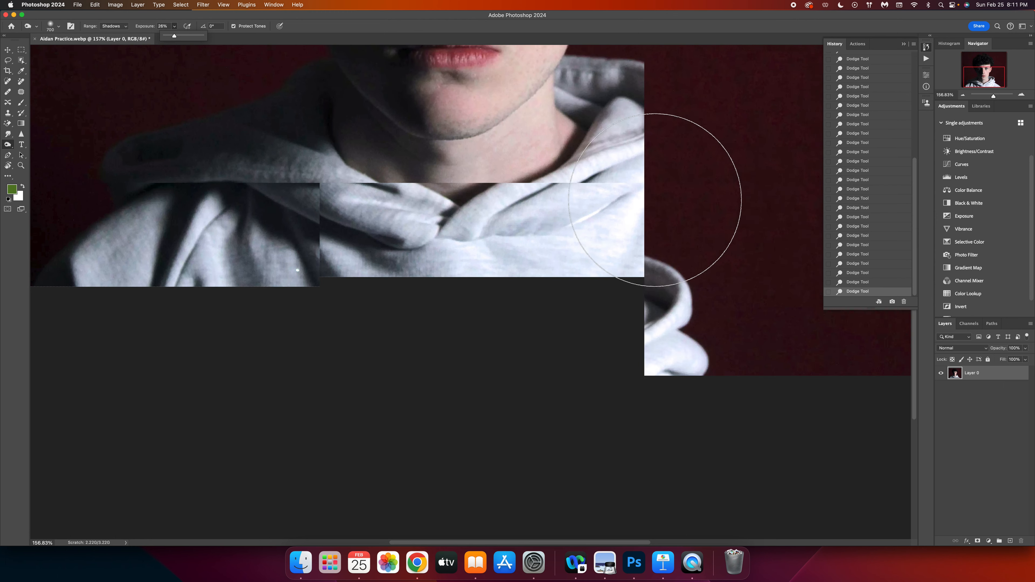
pyautogui.scroll(2, 641, 297)
pyautogui.press('[')
pyautogui.press('[')
pyautogui.press('[')
pyautogui.press('[')
pyautogui.press('[')
pyautogui.press('[')
pyautogui.press('[')
pyautogui.press('[')
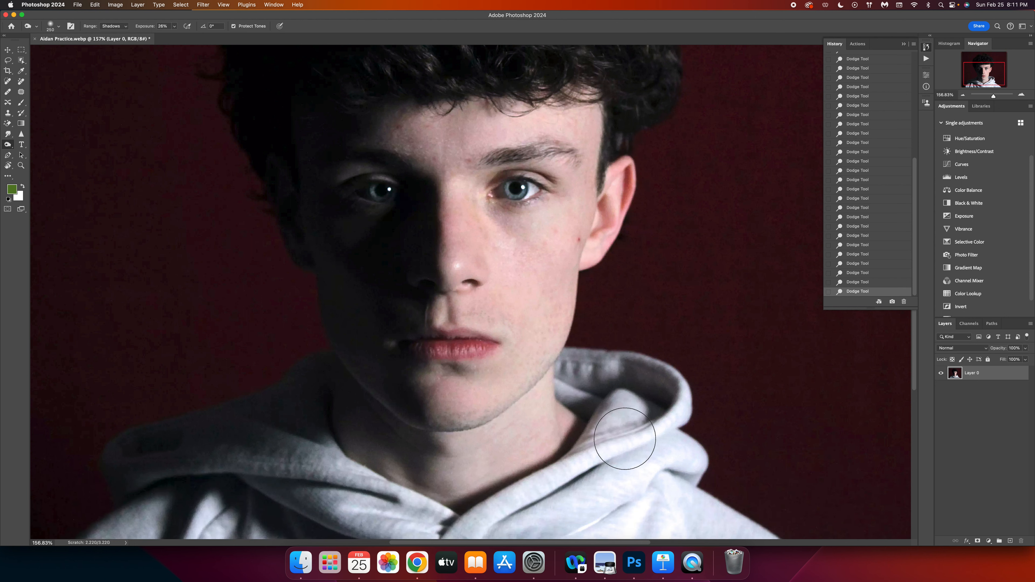
# Try darkening the folds on the brightly lit side of the hoodie, compare the history states and return to the last Dodge state.
pyautogui.scroll(-1, 652, 448)
pyautogui.moveTo(693, 481)
pyautogui.mouseDown()
pyautogui.moveTo(646, 439)
pyautogui.moveTo(607, 456)
pyautogui.moveTo(649, 443)
pyautogui.mouseUp()
pyautogui.click(649, 443)
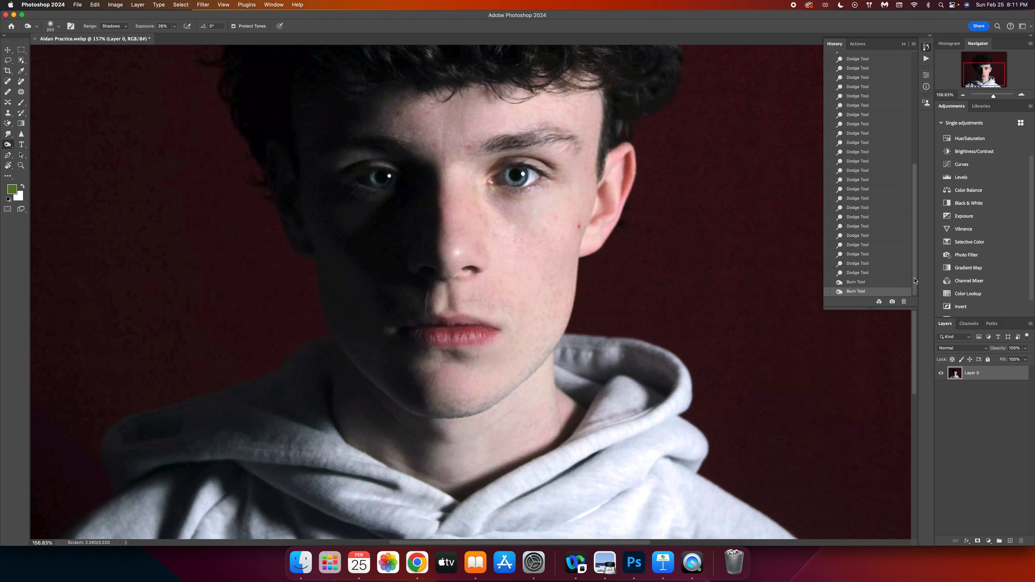
pyautogui.click(860, 272)
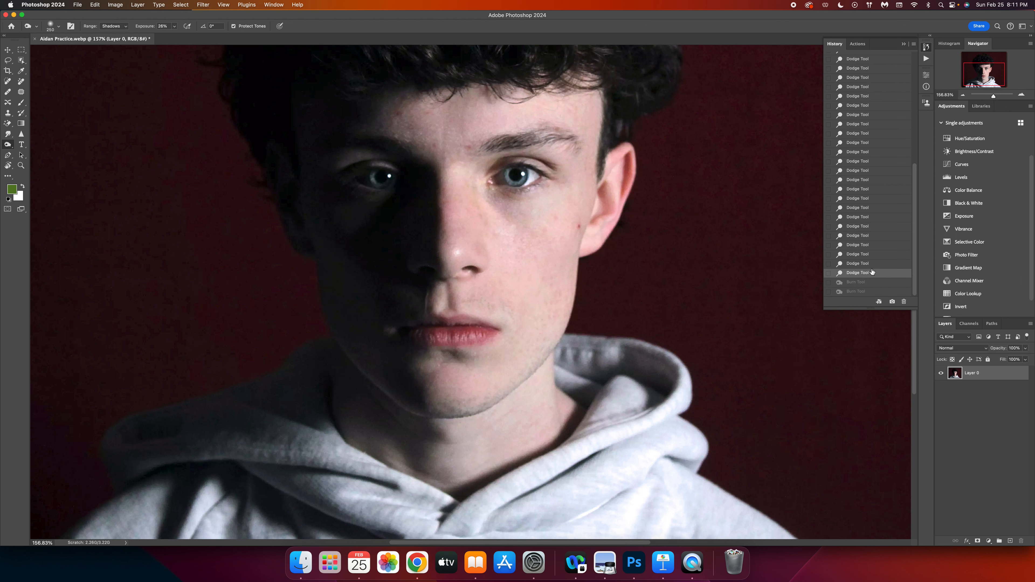
pyautogui.click(858, 292)
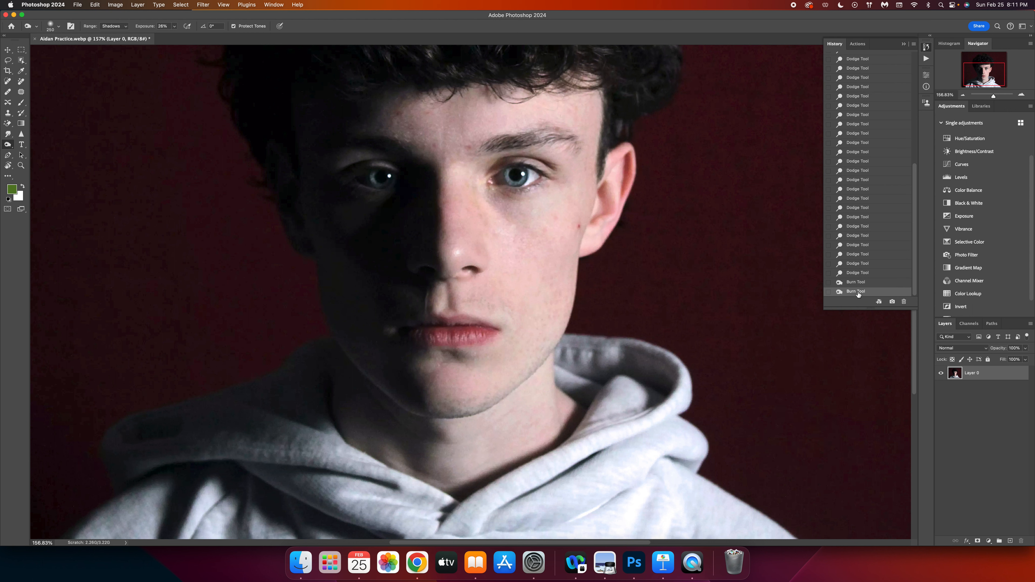
pyautogui.click(861, 273)
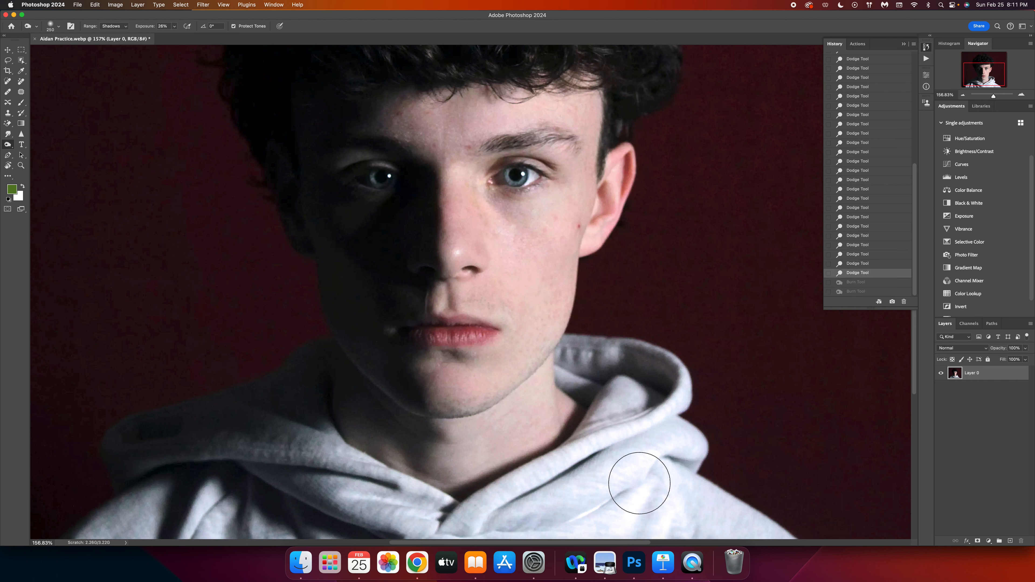
# Darken the folds across the hoodie with Burn strokes, raising the exposure to 33% partway, and compare with the unburned history state.
pyautogui.click(643, 442)
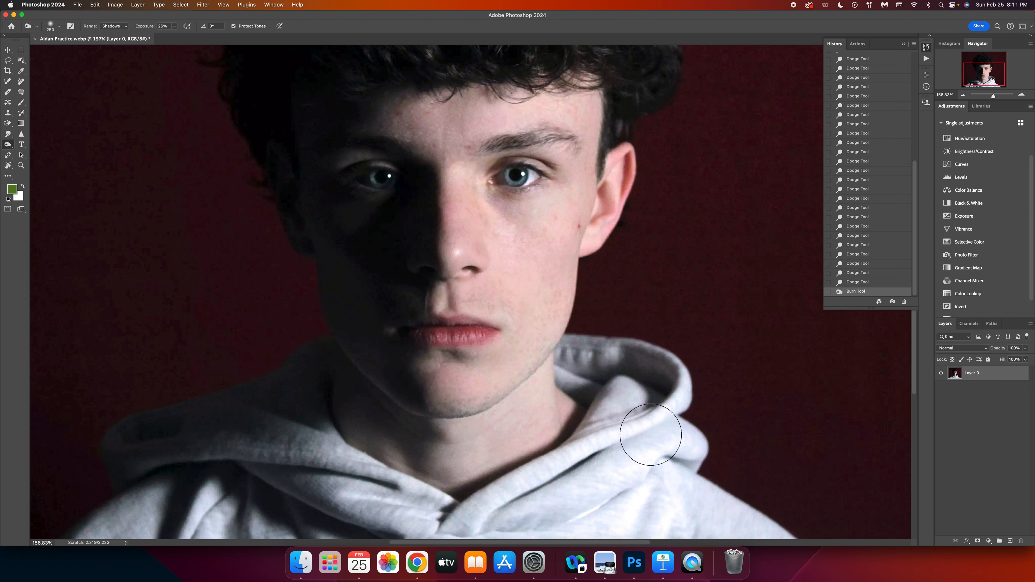
pyautogui.moveTo(314, 481); pyautogui.dragTo(358, 423)
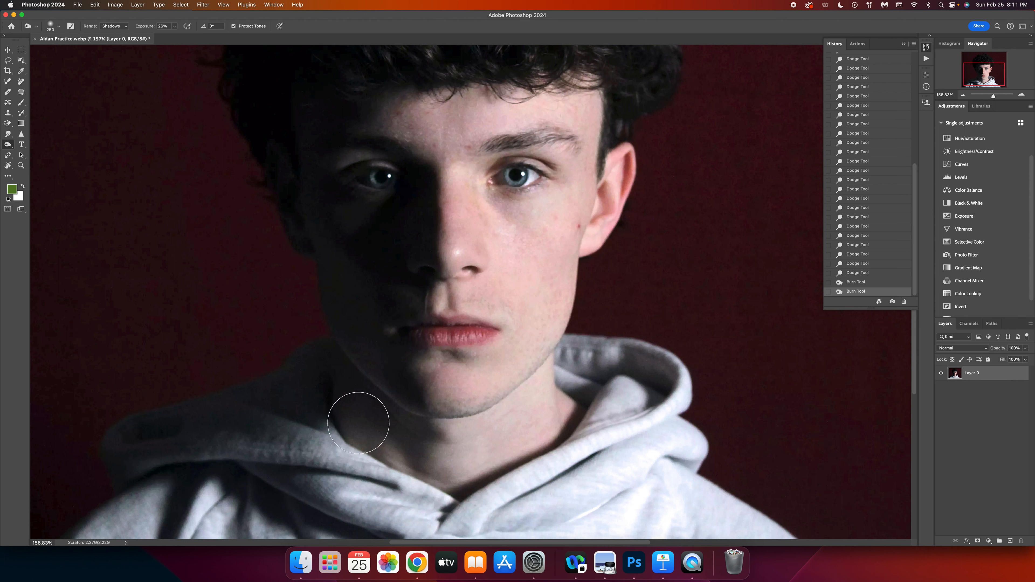
pyautogui.click(174, 26)
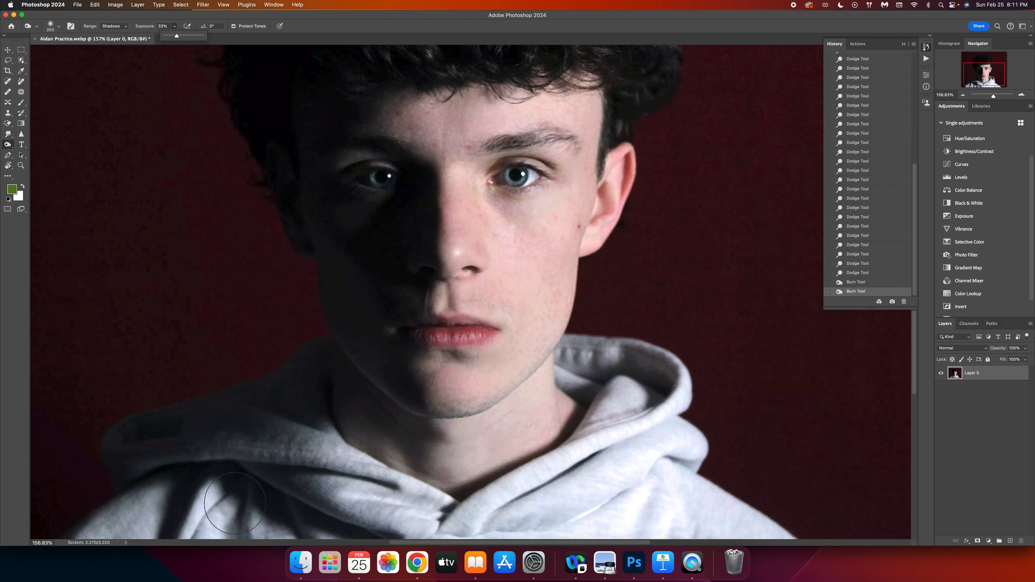
pyautogui.scroll(-2, 265, 489)
pyautogui.scroll(-3, 281, 501)
pyautogui.moveTo(252, 513)
pyautogui.mouseDown()
pyautogui.moveTo(228, 504)
pyautogui.moveTo(263, 523)
pyautogui.mouseUp()
pyautogui.moveTo(324, 535); pyautogui.dragTo(320, 531)
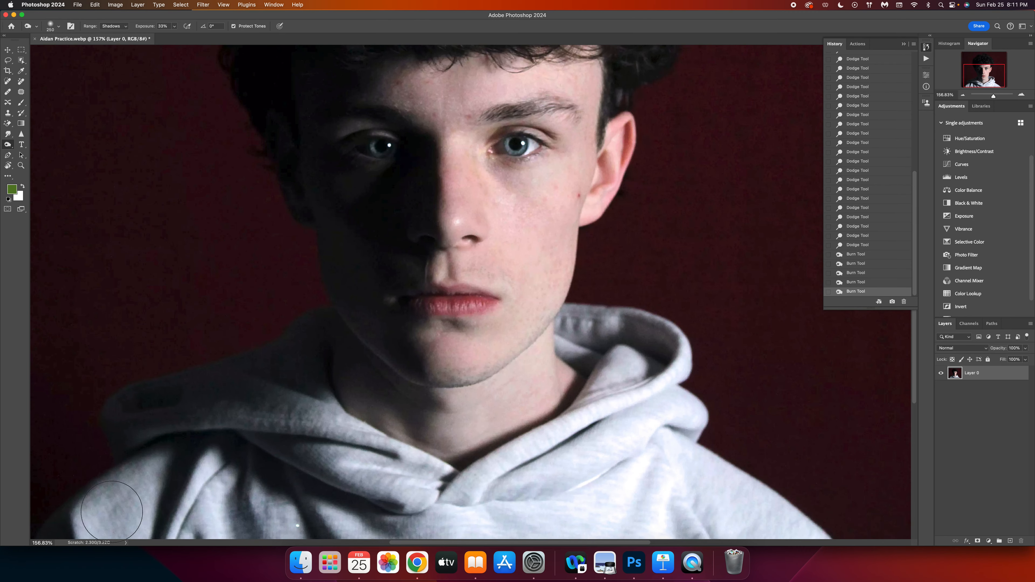
pyautogui.moveTo(436, 504); pyautogui.dragTo(526, 486)
pyautogui.moveTo(666, 427); pyautogui.dragTo(654, 465)
pyautogui.moveTo(681, 500)
pyautogui.mouseDown()
pyautogui.moveTo(710, 504)
pyautogui.moveTo(686, 496)
pyautogui.mouseUp()
pyautogui.click(857, 208)
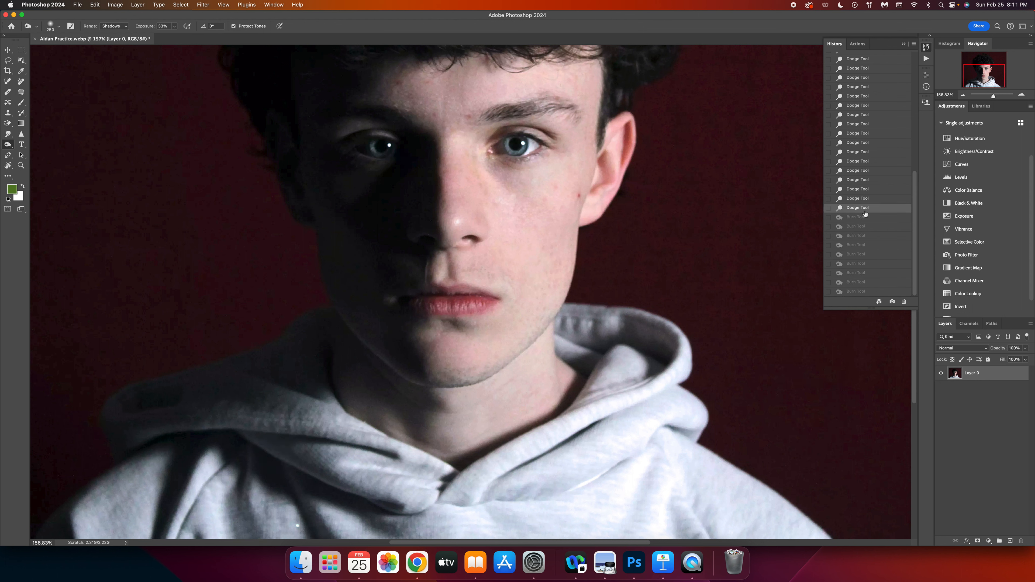
pyautogui.click(864, 292)
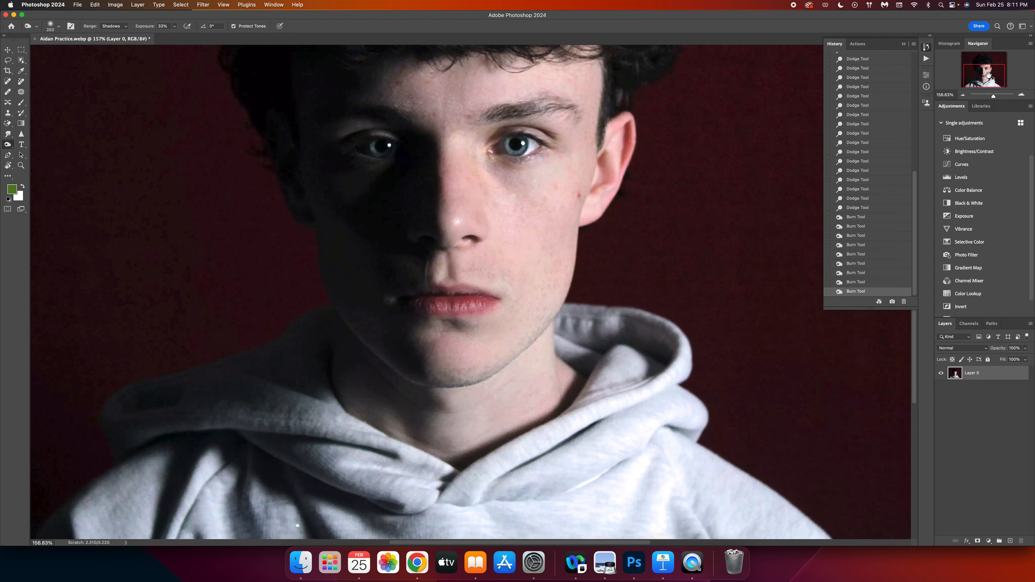
# Activate the Hand tool and fit the whole portrait to the screen.
pyautogui.moveTo(993, 97)
pyautogui.mouseDown()
pyautogui.moveTo(976, 97)
pyautogui.moveTo(988, 97)
pyautogui.mouseUp()
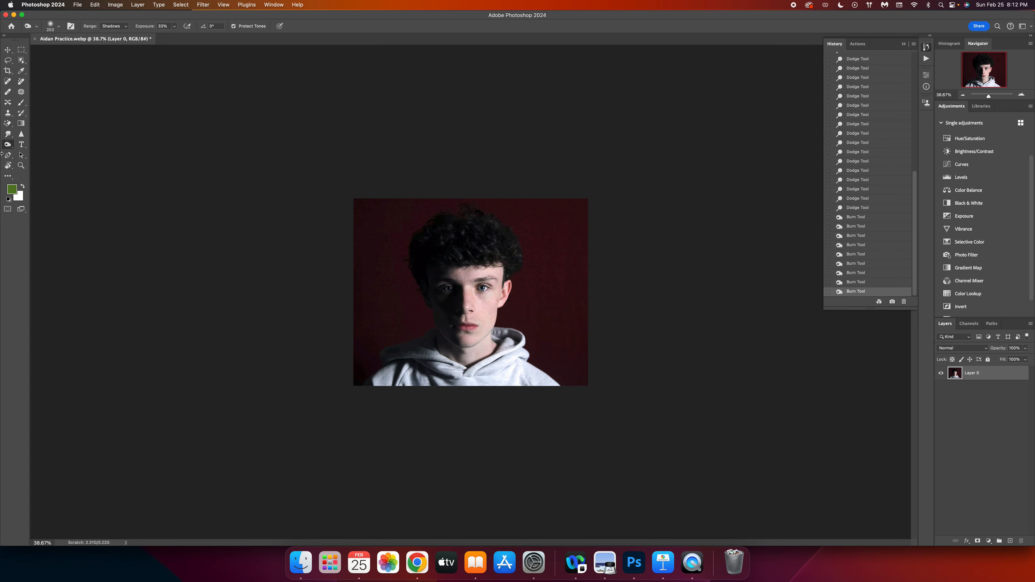
pyautogui.click(12, 167)
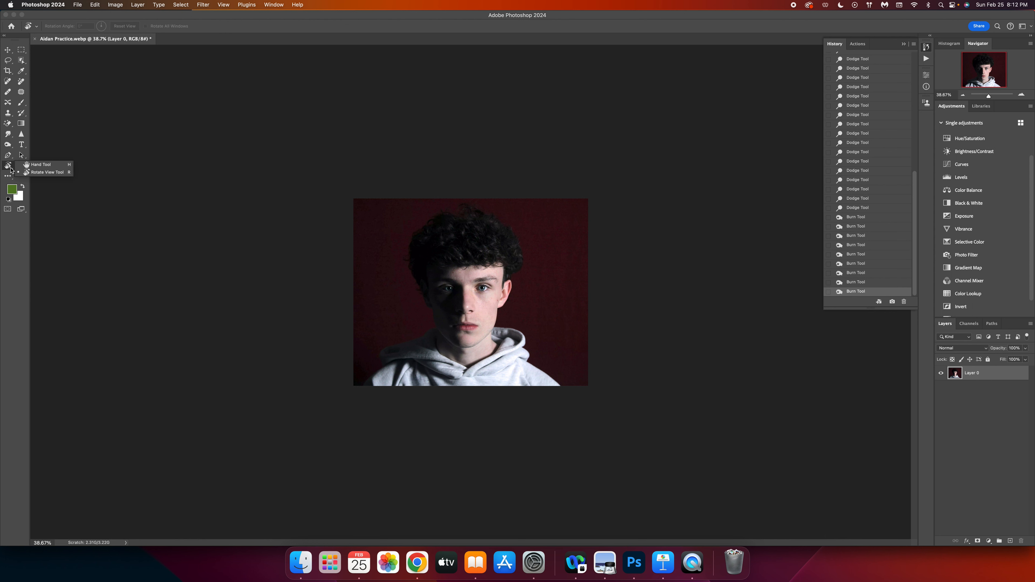
pyautogui.click(39, 166)
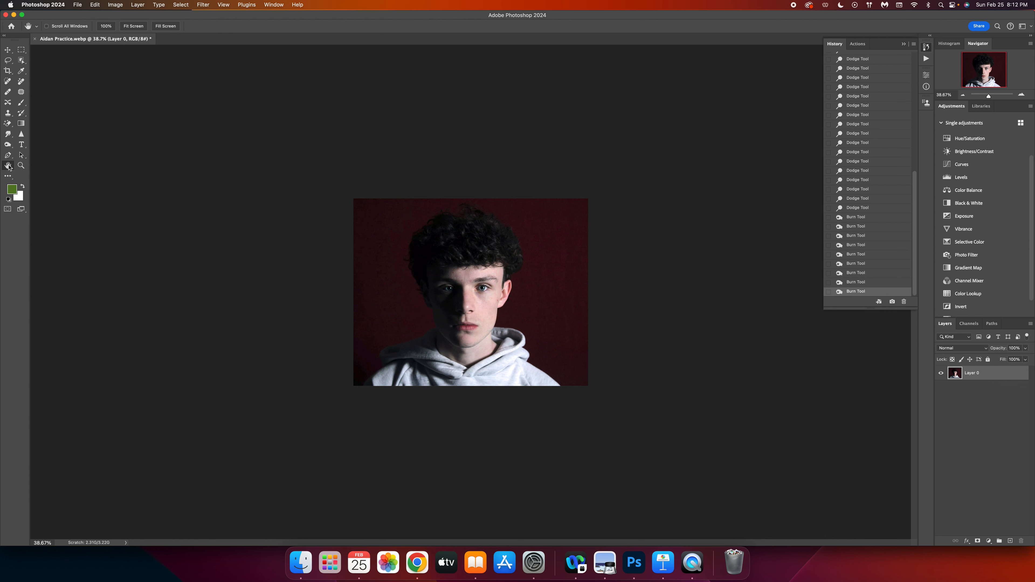
pyautogui.doubleClick(8, 165)
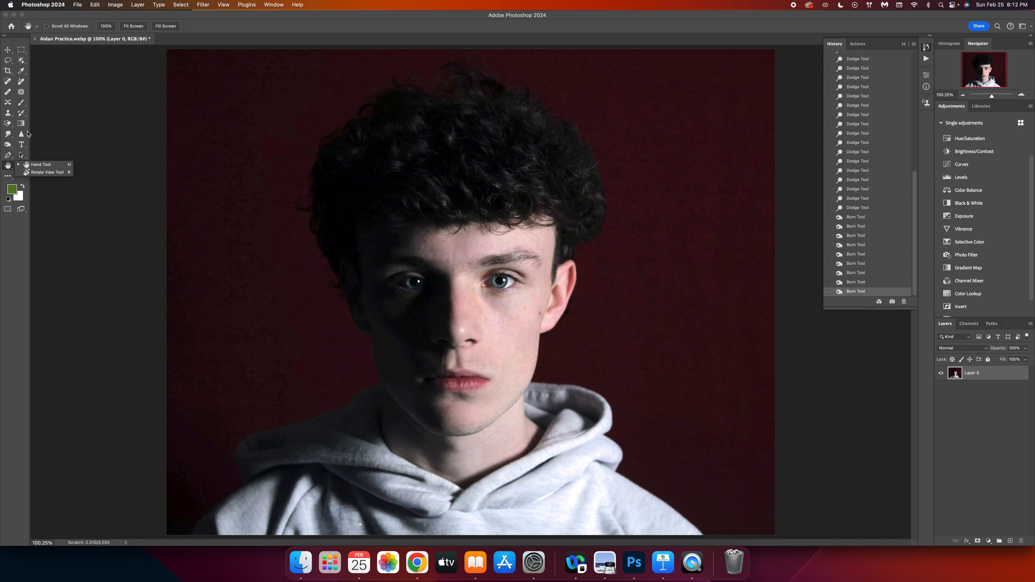
# Activate the Sponge tool and shrink its brush to about the size of an iris.
pyautogui.click(7, 144)
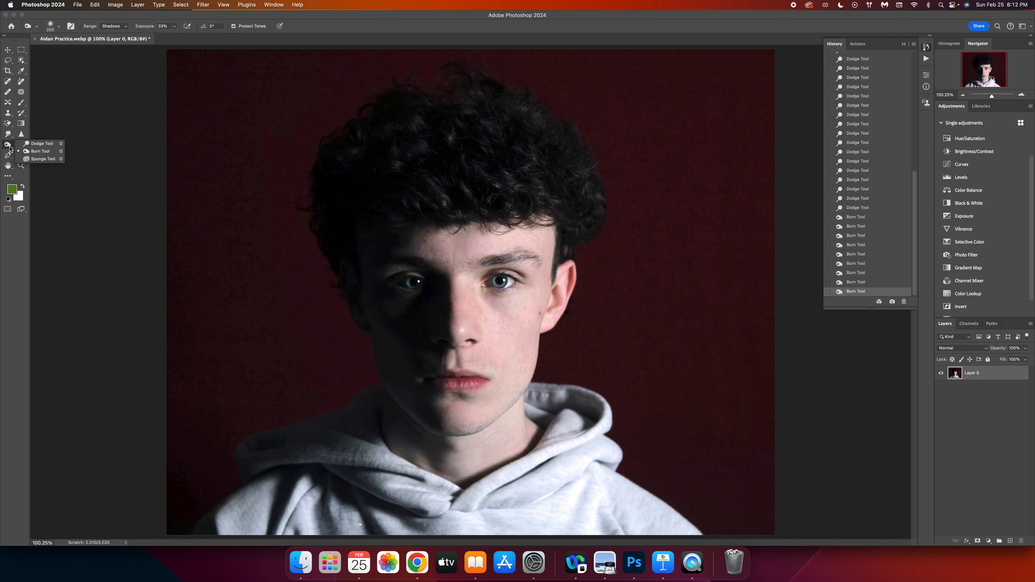
pyautogui.click(50, 159)
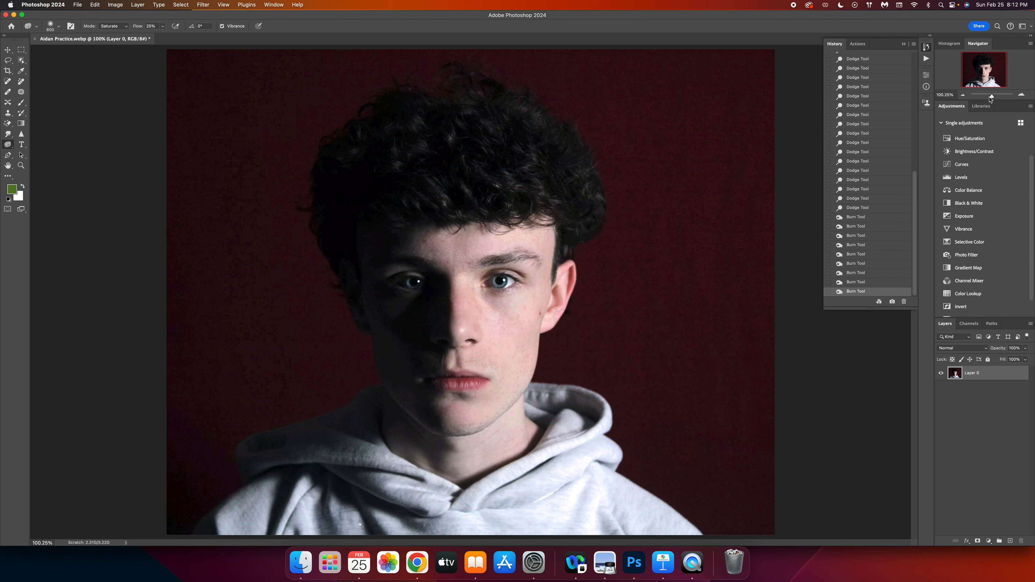
pyautogui.moveTo(993, 98); pyautogui.dragTo(994, 97)
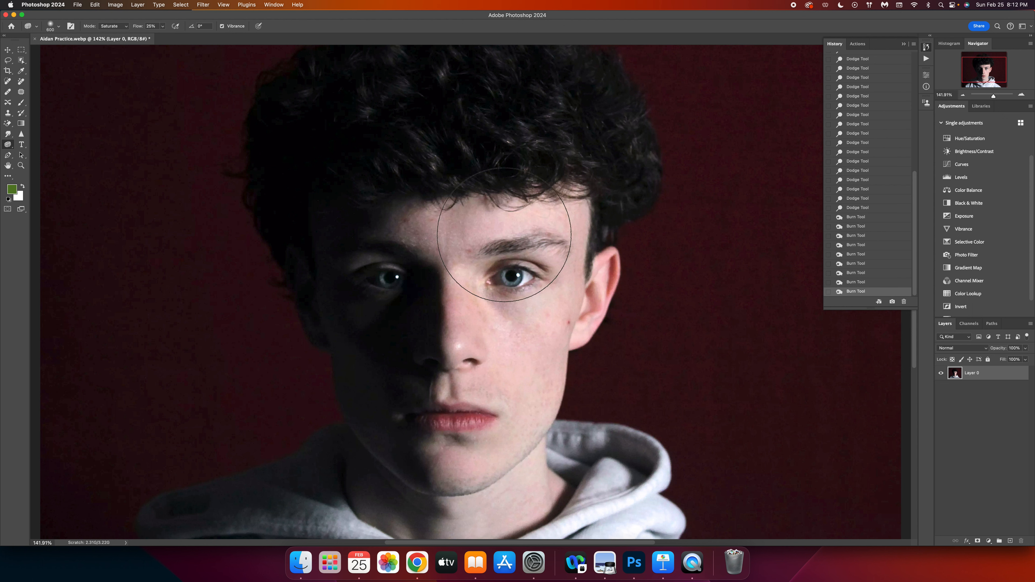
pyautogui.press('[')
pyautogui.press('[')
pyautogui.press('[')
pyautogui.press('[')
pyautogui.press('[')
pyautogui.press('[')
pyautogui.press('[')
pyautogui.press('[')
pyautogui.press('[')
pyautogui.press('[')
# Saturate the irises of both eyes with small Sponge strokes at 25% flow and compare with the last Burn history state.
pyautogui.moveTo(506, 278); pyautogui.dragTo(516, 281)
pyautogui.press('[')
pyautogui.moveTo(513, 281); pyautogui.dragTo(514, 282)
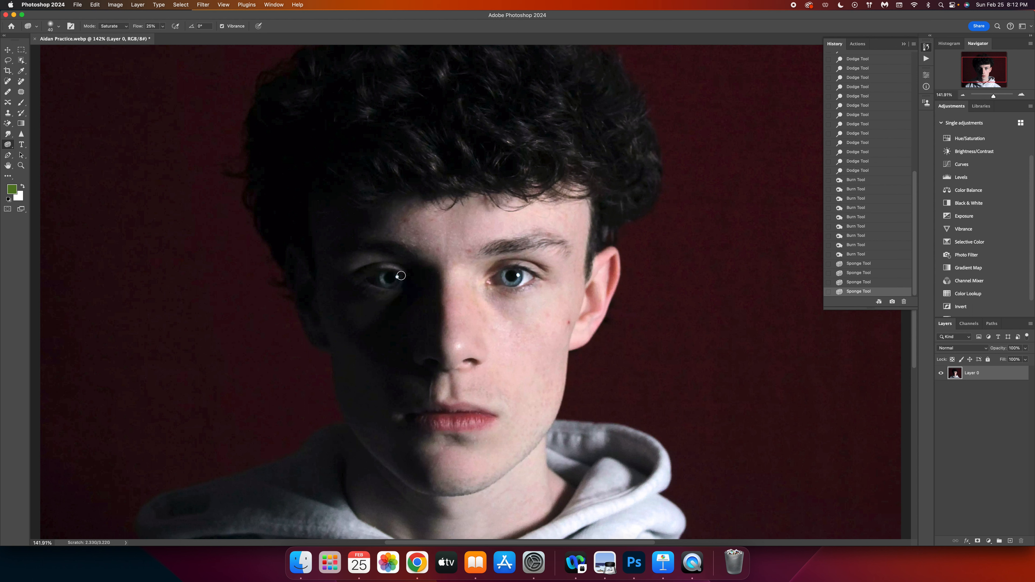
pyautogui.moveTo(383, 280); pyautogui.dragTo(394, 283)
pyautogui.moveTo(508, 279); pyautogui.dragTo(514, 281)
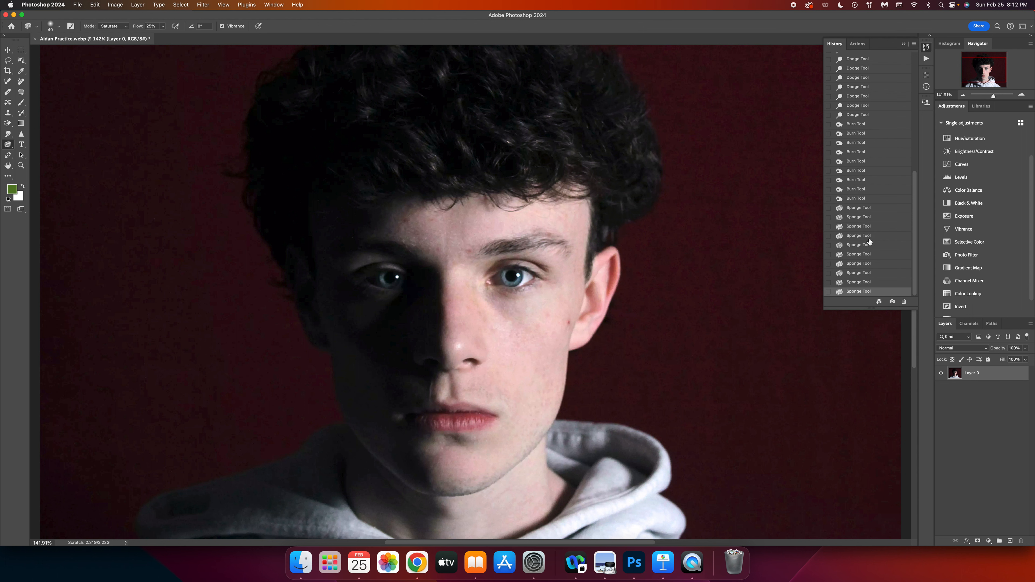
pyautogui.click(869, 198)
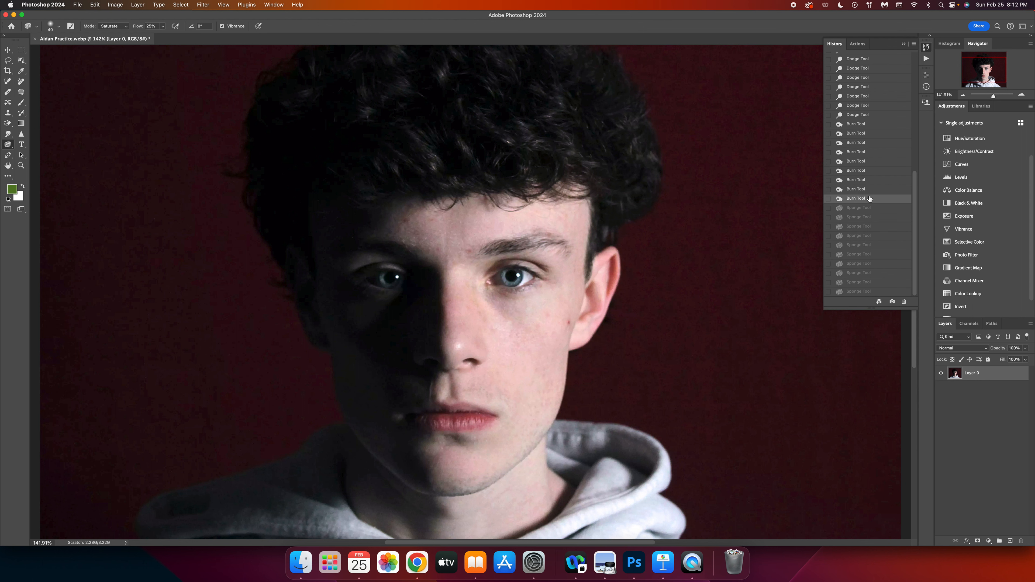
pyautogui.click(862, 291)
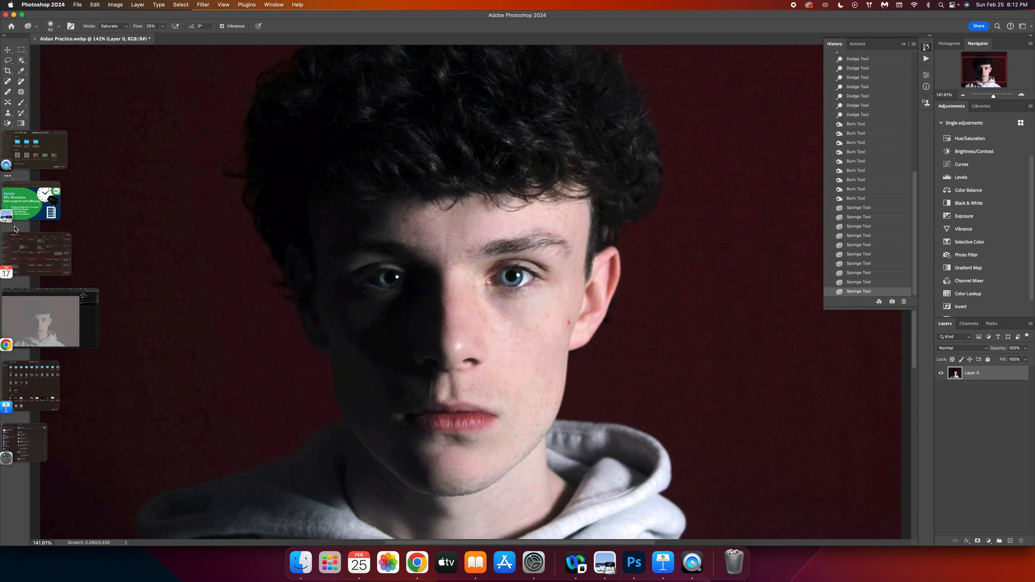
# Fit the portrait to the screen and saturate the red background around the head with Sponge strokes, using a 500 px brush.
pyautogui.click(7, 167)
pyautogui.doubleClick(7, 167)
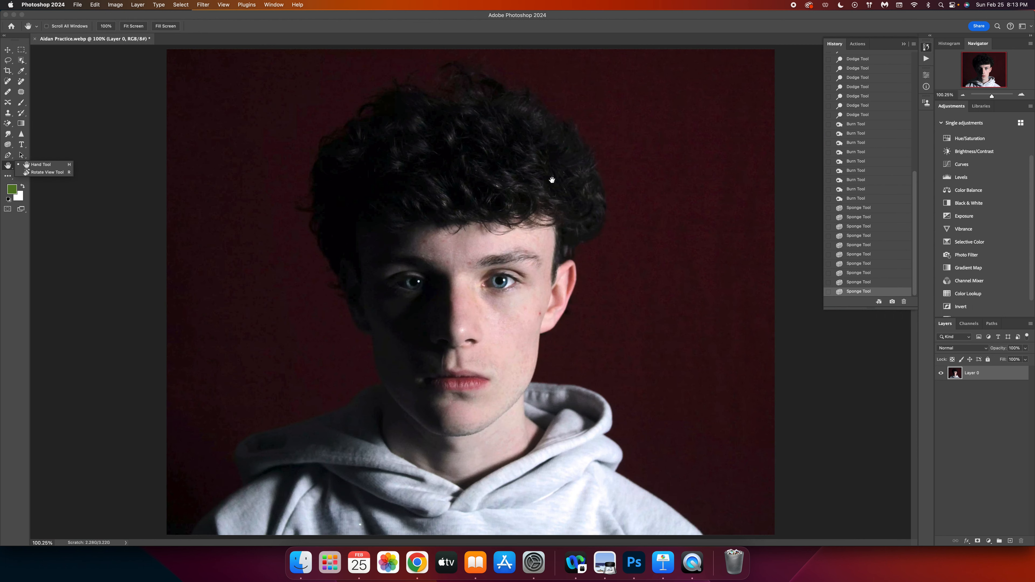
pyautogui.click(621, 105)
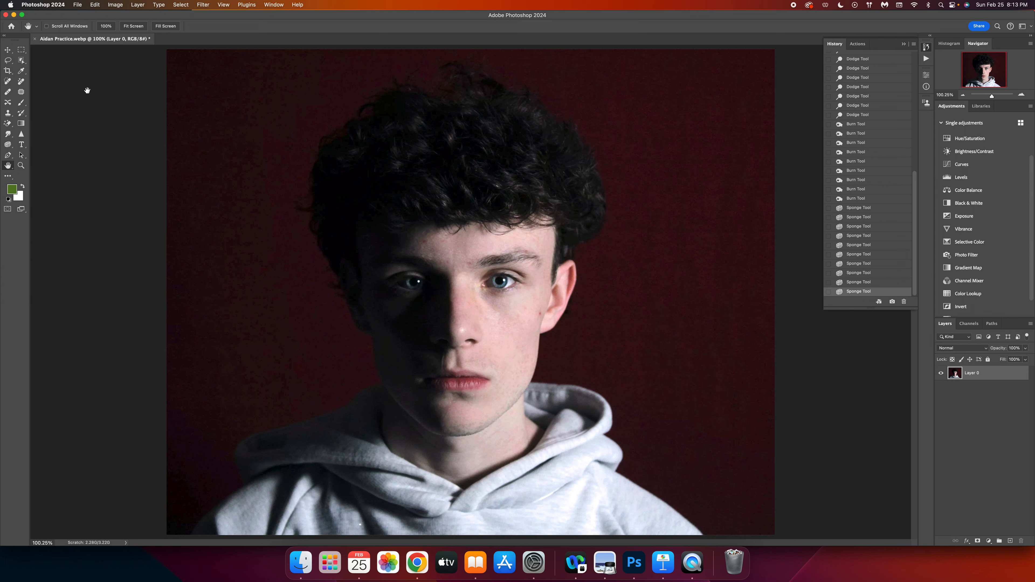
pyautogui.click(8, 145)
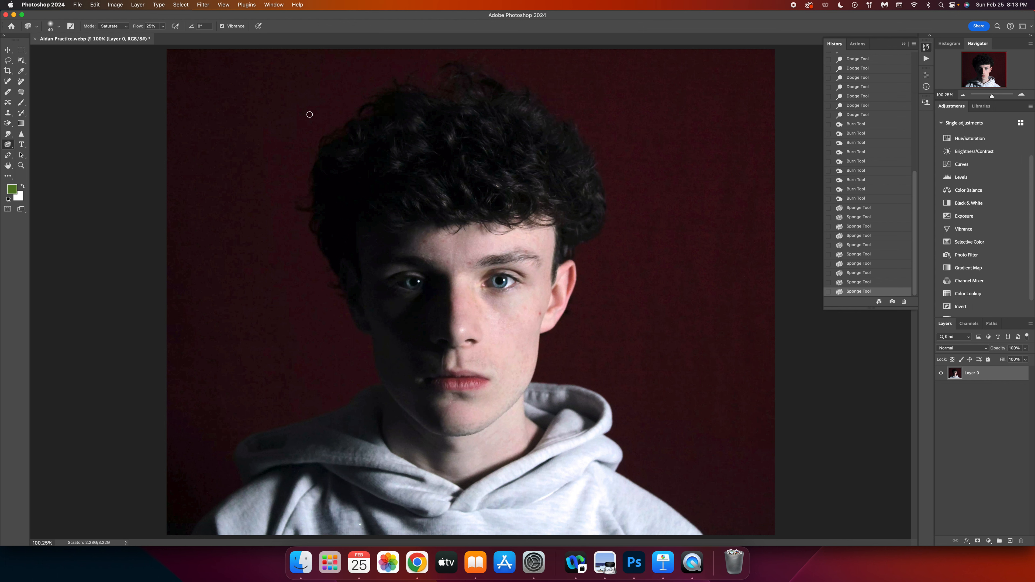
pyautogui.press(']')
pyautogui.press(']')
pyautogui.press(']')
pyautogui.press(']')
pyautogui.press(']')
pyautogui.press(']')
pyautogui.press(']')
pyautogui.press(']')
pyautogui.press(']')
pyautogui.press(']')
pyautogui.press(']')
pyautogui.press(']')
pyautogui.press(']')
pyautogui.press(']')
pyautogui.moveTo(310, 85); pyautogui.dragTo(281, 119)
pyautogui.moveTo(281, 119)
pyautogui.mouseDown()
pyautogui.moveTo(256, 166)
pyautogui.moveTo(272, 311)
pyautogui.moveTo(296, 319)
pyautogui.moveTo(319, 360)
pyautogui.mouseUp()
pyautogui.moveTo(640, 168)
pyautogui.mouseDown()
pyautogui.moveTo(558, 81)
pyautogui.moveTo(639, 111)
pyautogui.moveTo(669, 154)
pyautogui.moveTo(667, 267)
pyautogui.moveTo(621, 279)
pyautogui.moveTo(593, 354)
pyautogui.moveTo(658, 344)
pyautogui.moveTo(701, 376)
pyautogui.moveTo(729, 331)
pyautogui.moveTo(727, 93)
pyautogui.mouseUp()
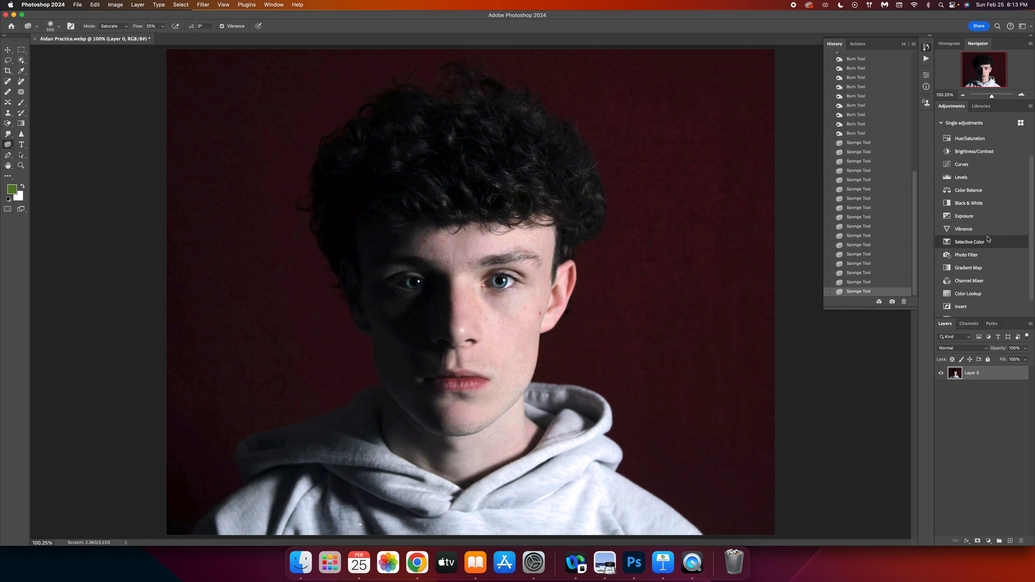
# Sharpen the portrait with an Unsharp Mask of amount 40%, radius 40 pixels and threshold 15 levels.
pyautogui.click(202, 6)
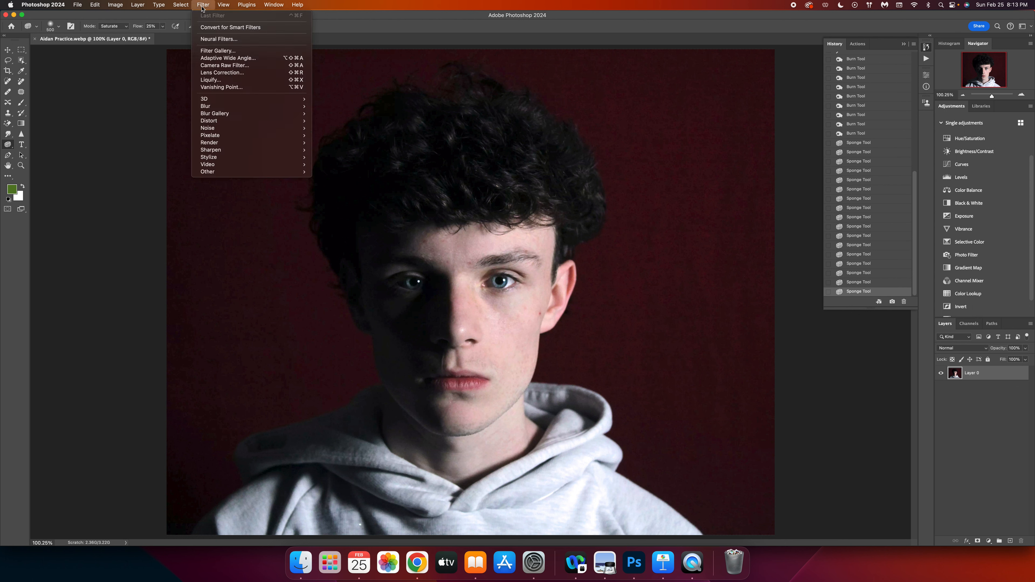
pyautogui.moveTo(233, 153)
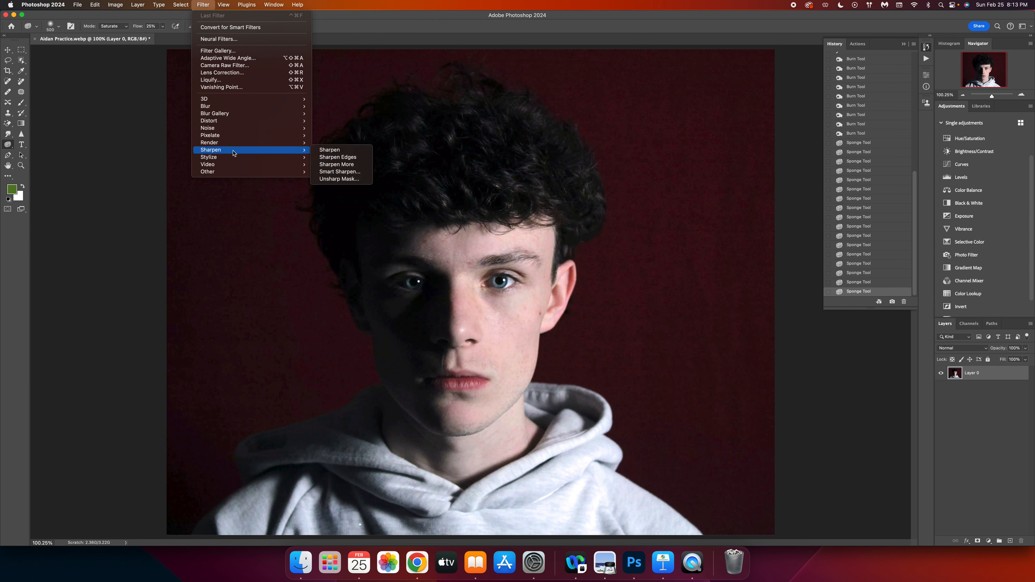
pyautogui.click(349, 179)
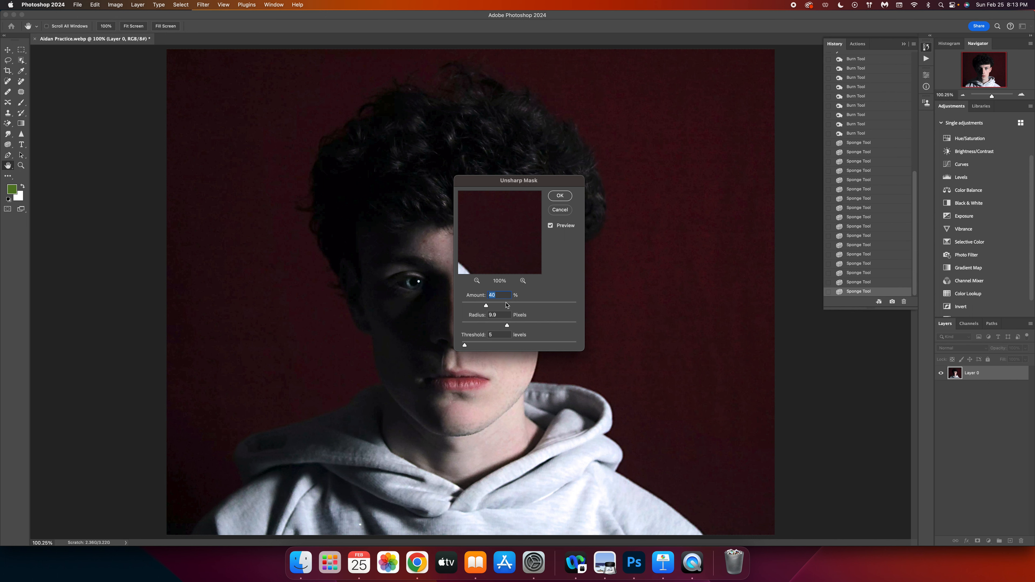
pyautogui.moveTo(475, 334); pyautogui.dragTo(637, 306)
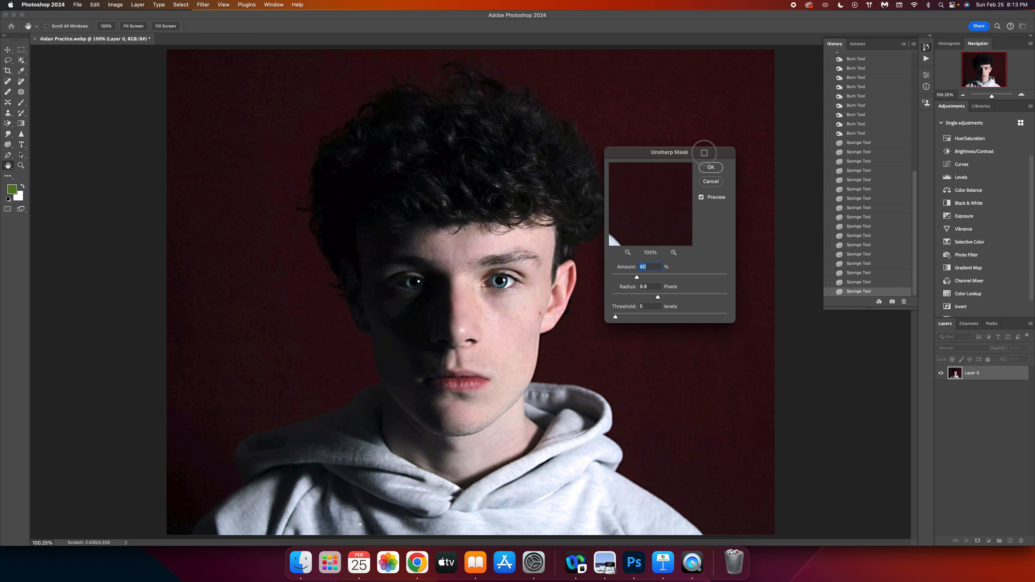
pyautogui.click(654, 295)
pyautogui.write('40')
pyautogui.click(648, 307)
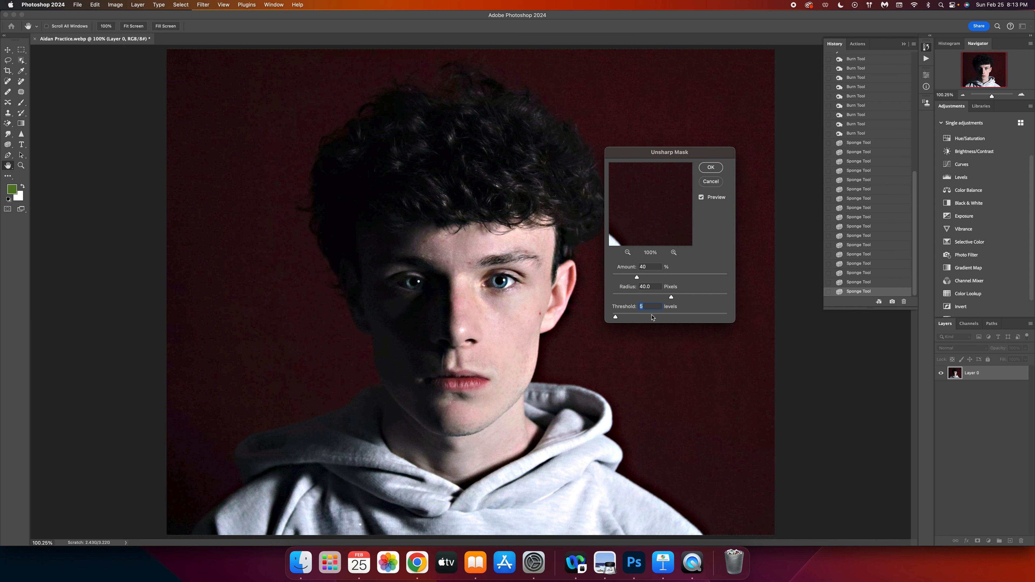
pyautogui.moveTo(616, 318); pyautogui.dragTo(621, 319)
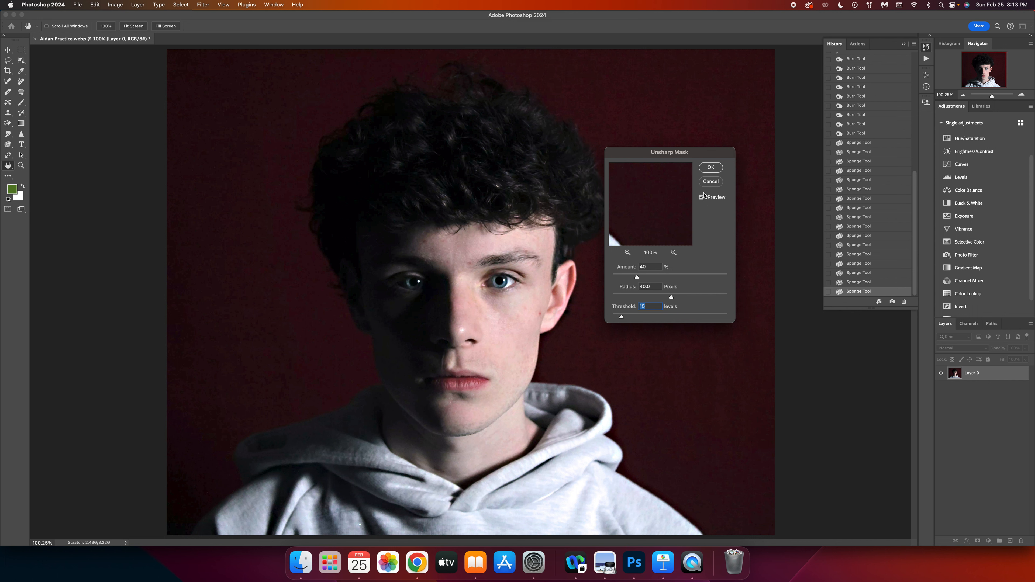
pyautogui.click(710, 167)
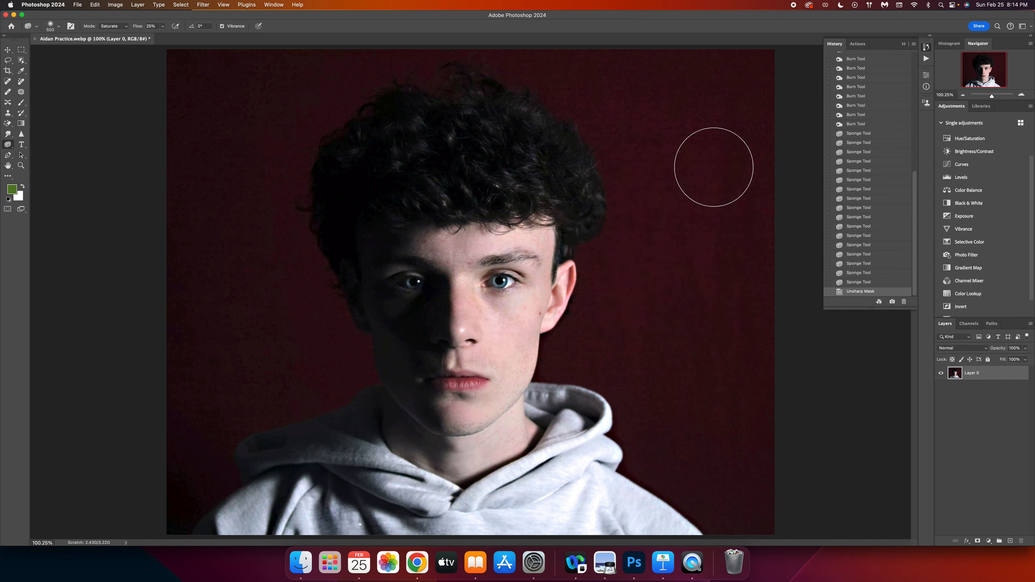
# Compare the original image with the Unsharp Mask state in the extended history list and duplicate Layer 0.
pyautogui.moveTo(855, 307); pyautogui.dragTo(856, 541)
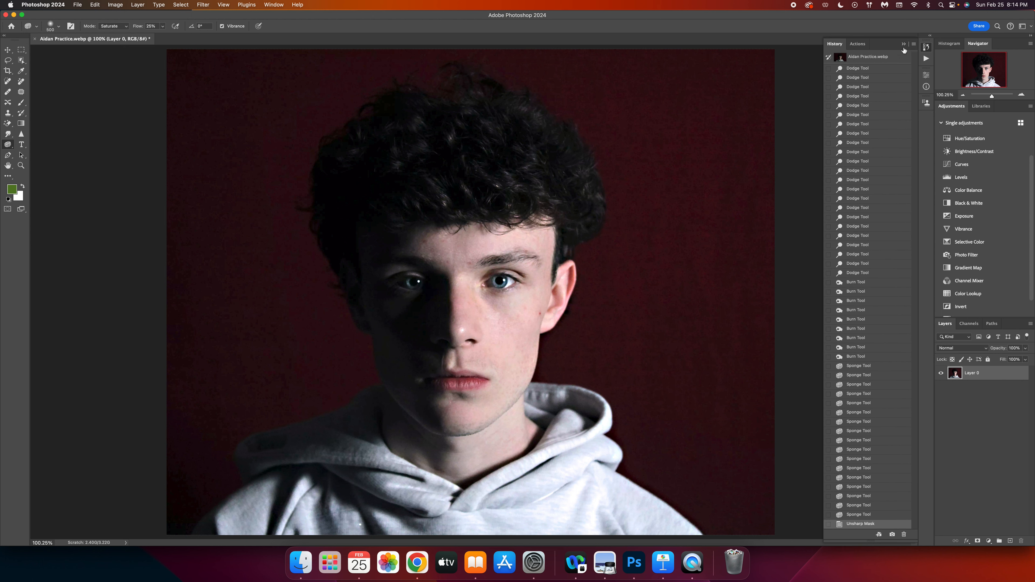
pyautogui.click(870, 58)
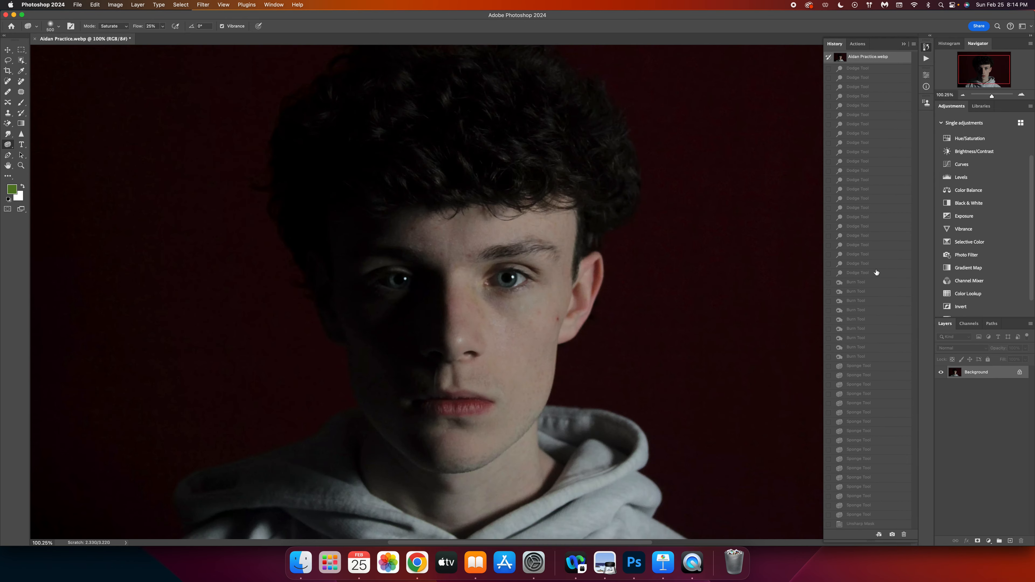
pyautogui.click(859, 524)
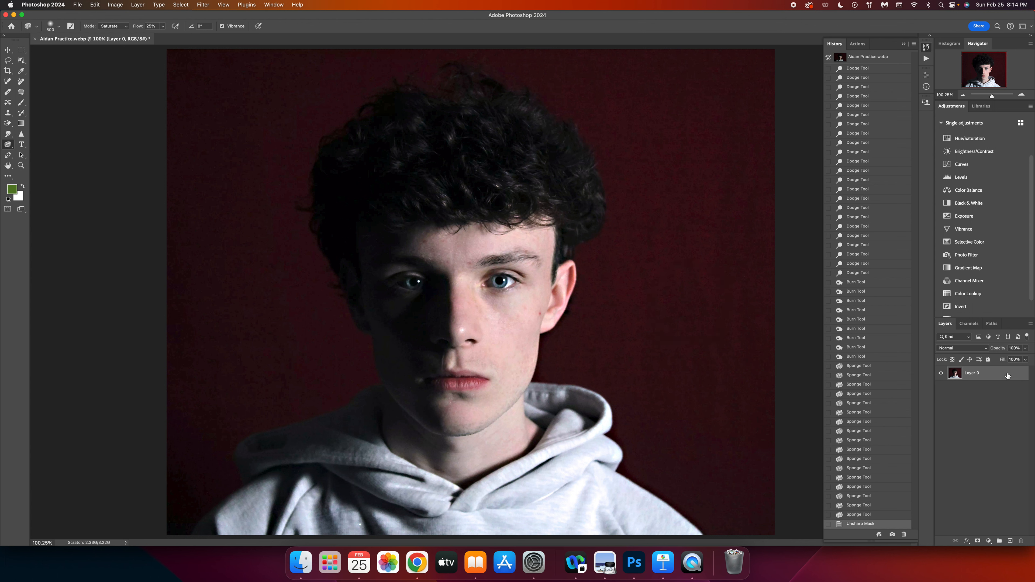
pyautogui.moveTo(1007, 376); pyautogui.dragTo(1011, 542)
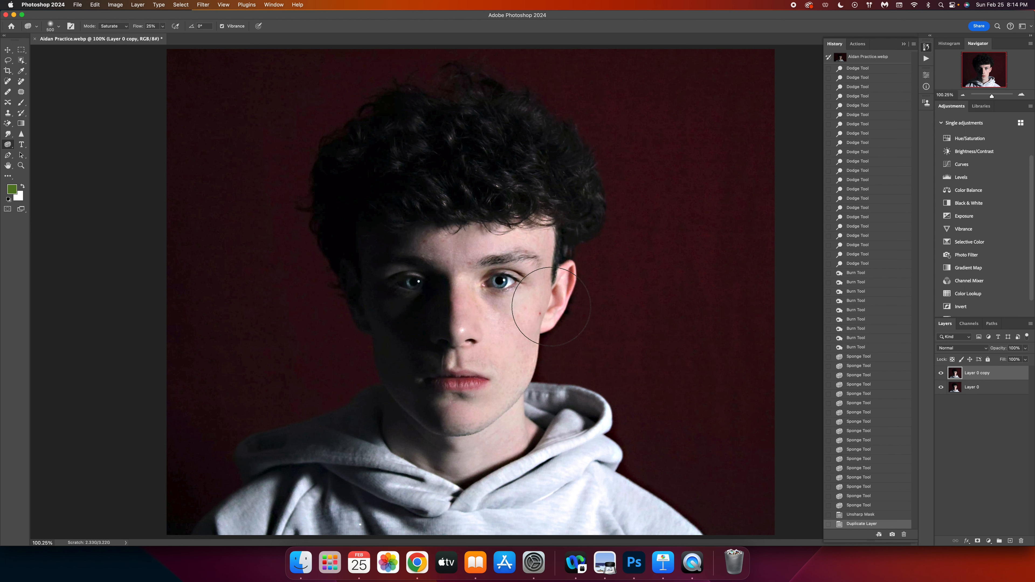
# Look through the Patch, Remove, Healing Brush and Paint Bucket tools for one to retouch the duplicated layer.
pyautogui.click(21, 93)
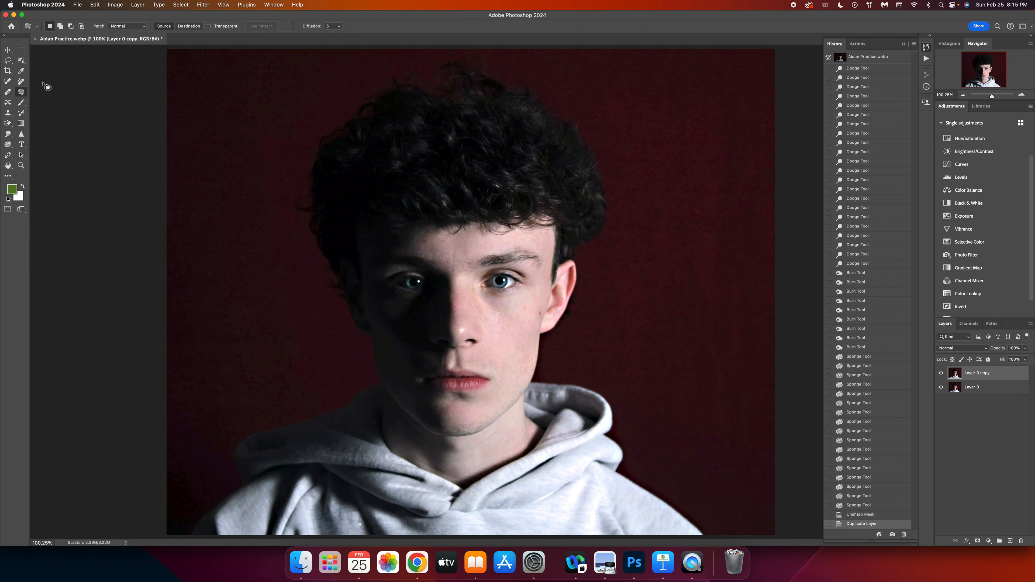
pyautogui.click(22, 82)
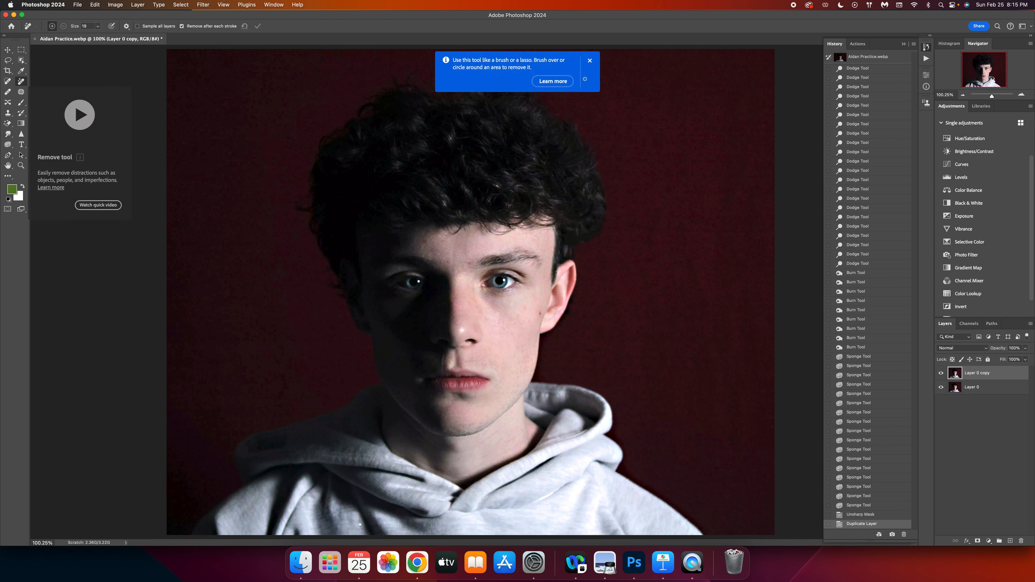
pyautogui.click(590, 61)
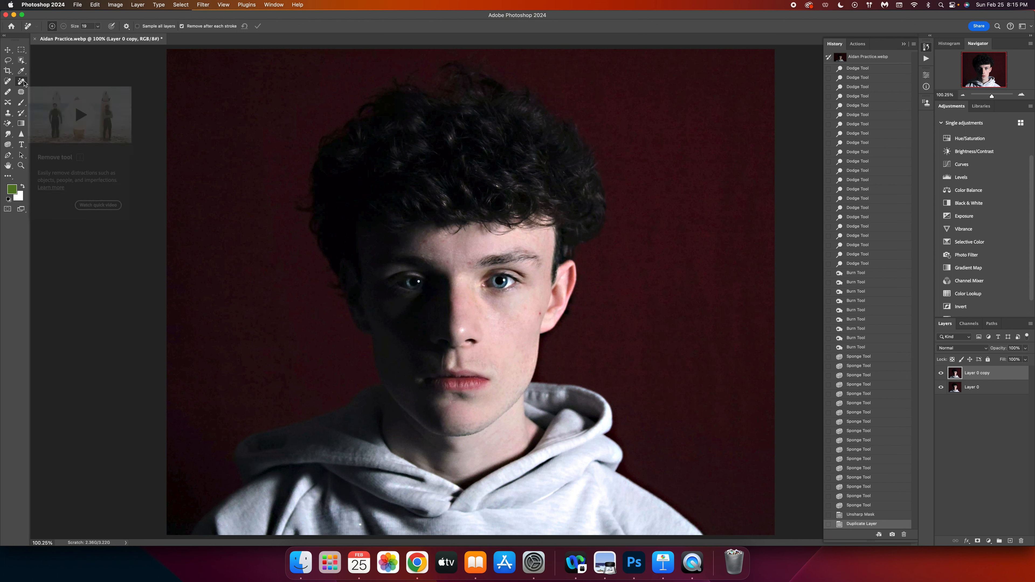
pyautogui.click(9, 93)
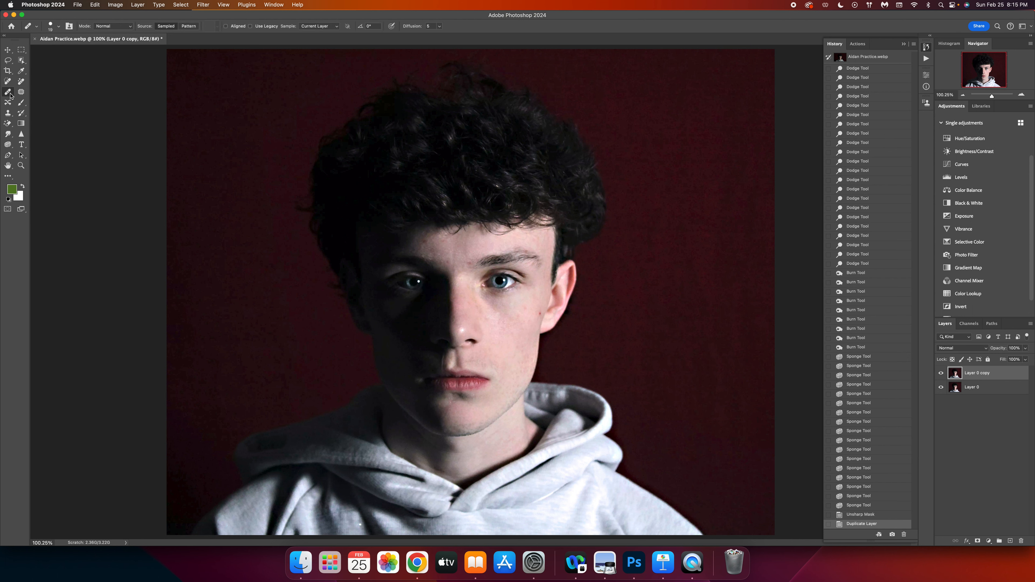
pyautogui.click(80, 89)
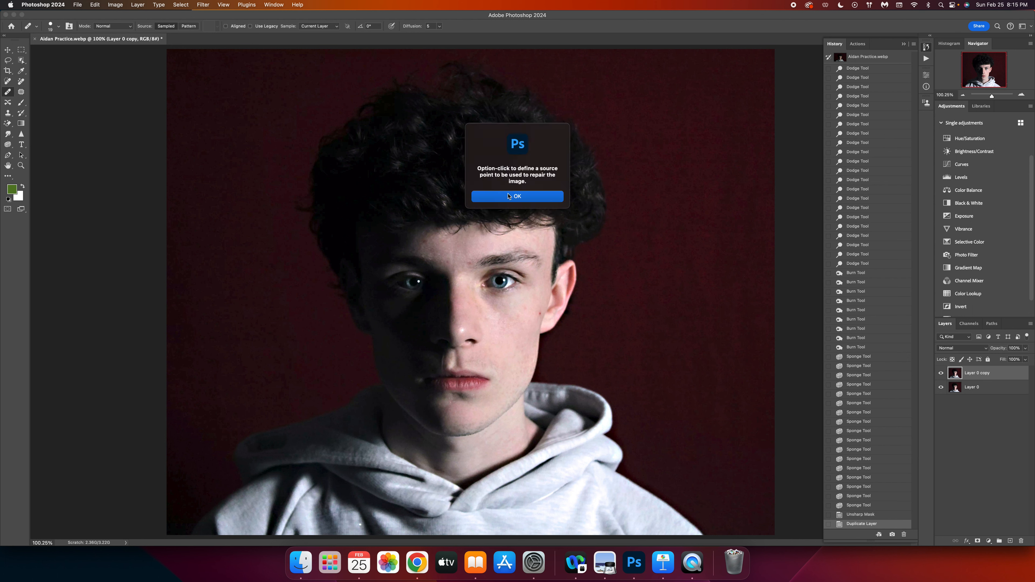
pyautogui.click(508, 196)
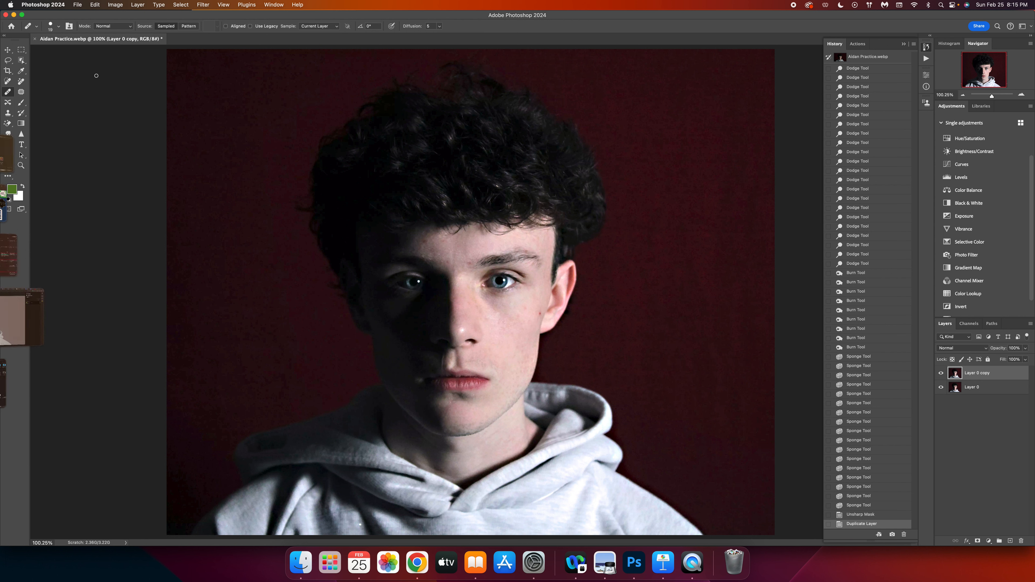
pyautogui.click(8, 176)
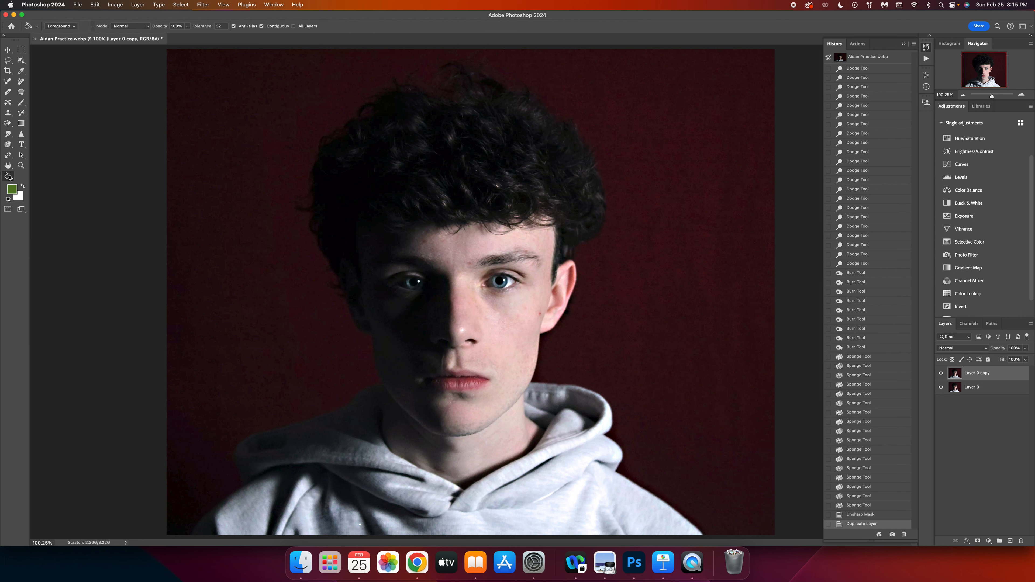